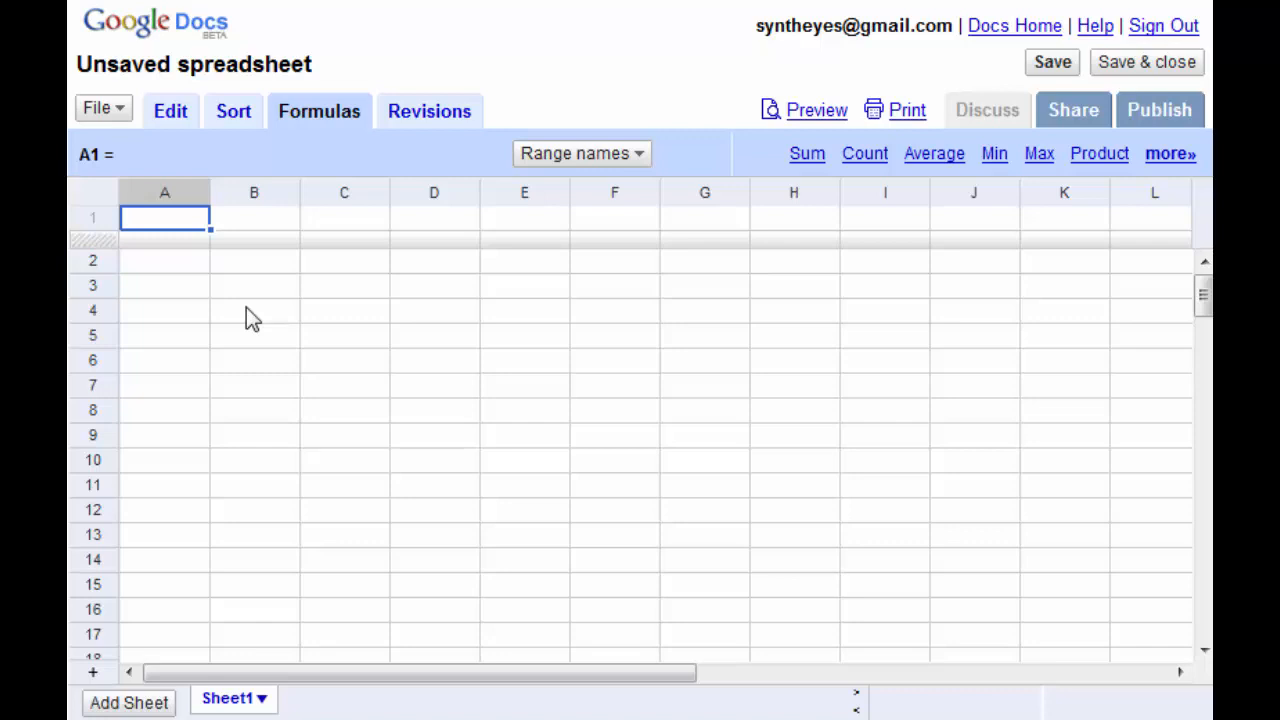
# Head column A with FOV and enter the values 10, 20, 30, 40 and 50 in A2 through A6.
pyautogui.moveTo(173, 240)
pyautogui.write('FOV')
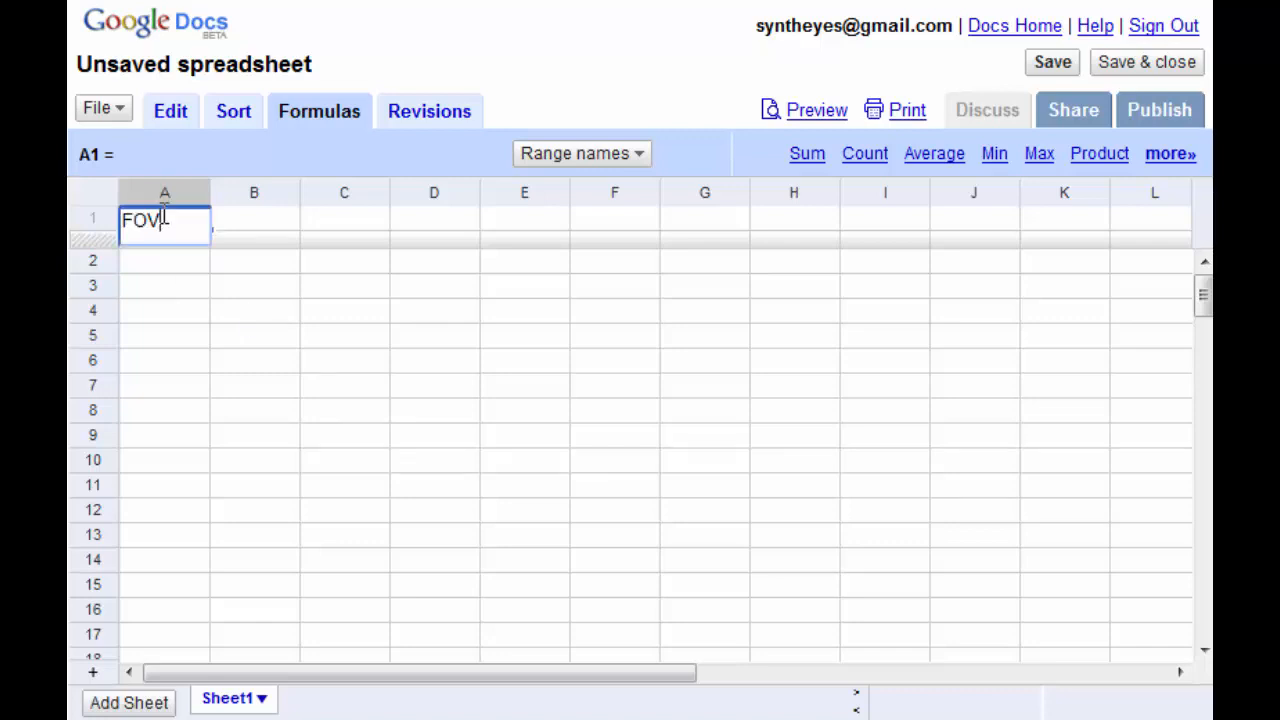
pyautogui.click(157, 266)
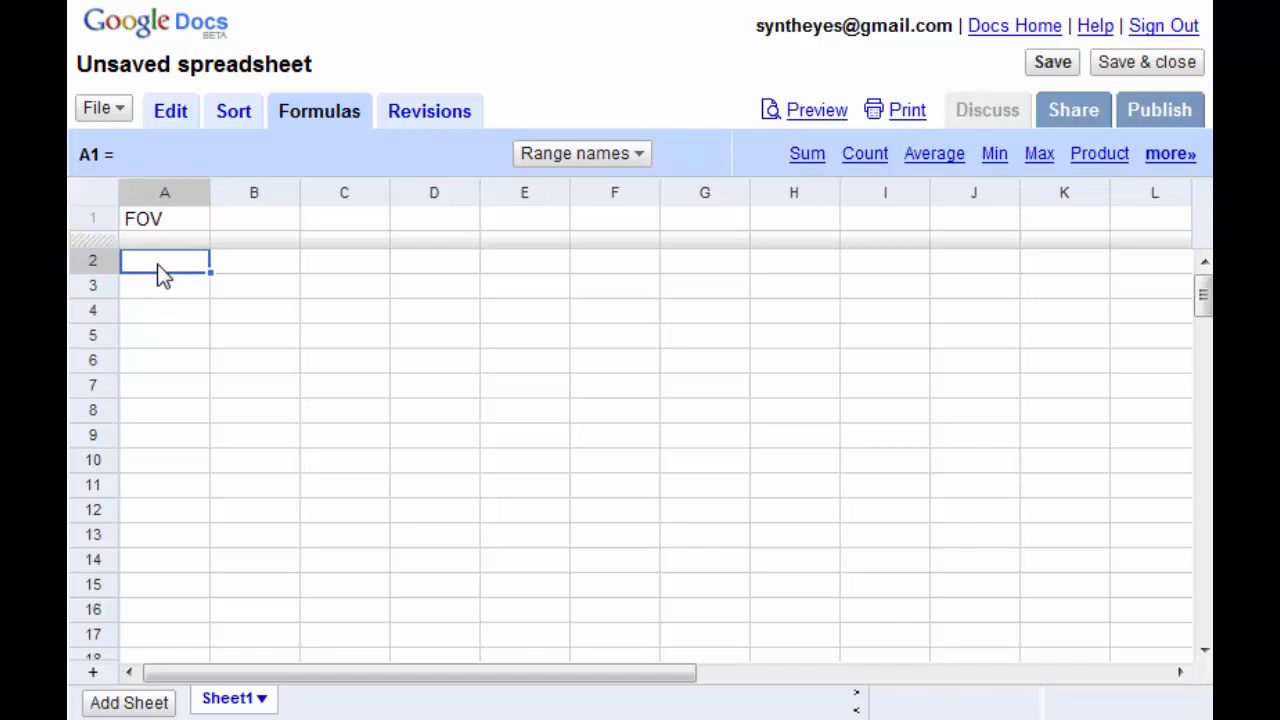
pyautogui.write('10')
pyautogui.press('Return')
pyautogui.write('20')
pyautogui.press('Return')
pyautogui.write('30')
pyautogui.press('Return')
pyautogui.write('40')
pyautogui.press('Return')
pyautogui.write('50')
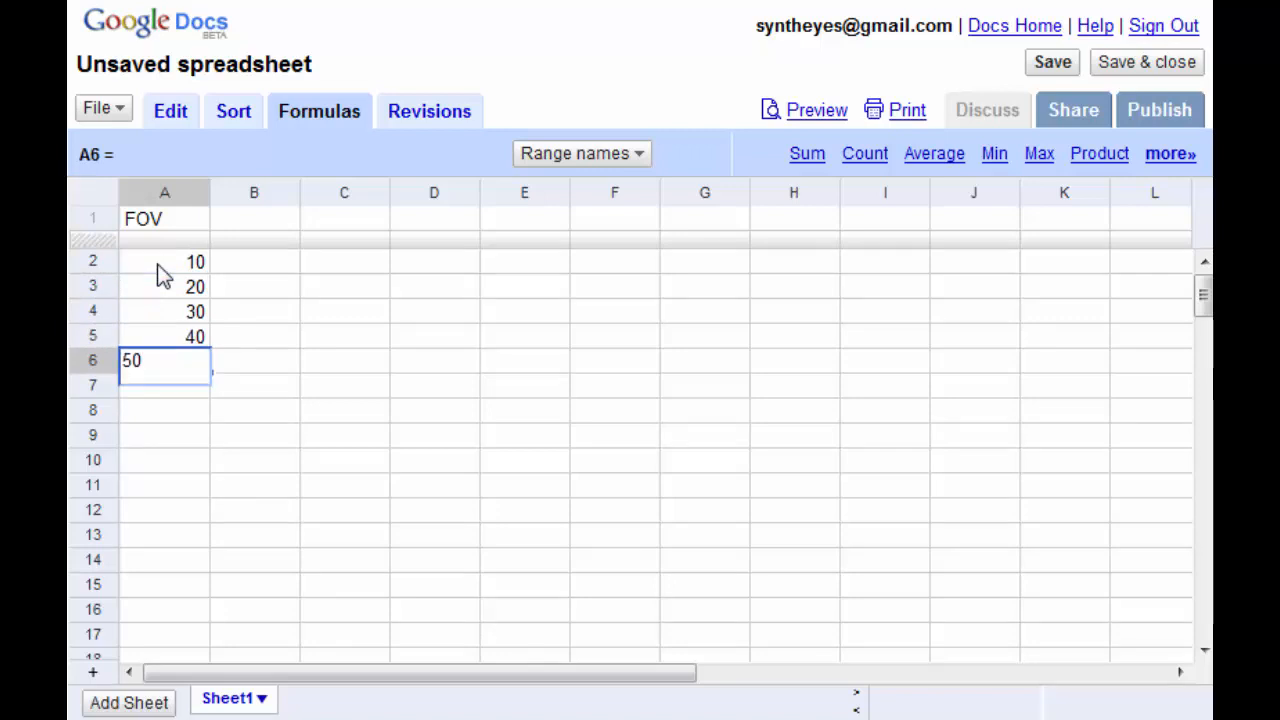
pyautogui.press('Return')
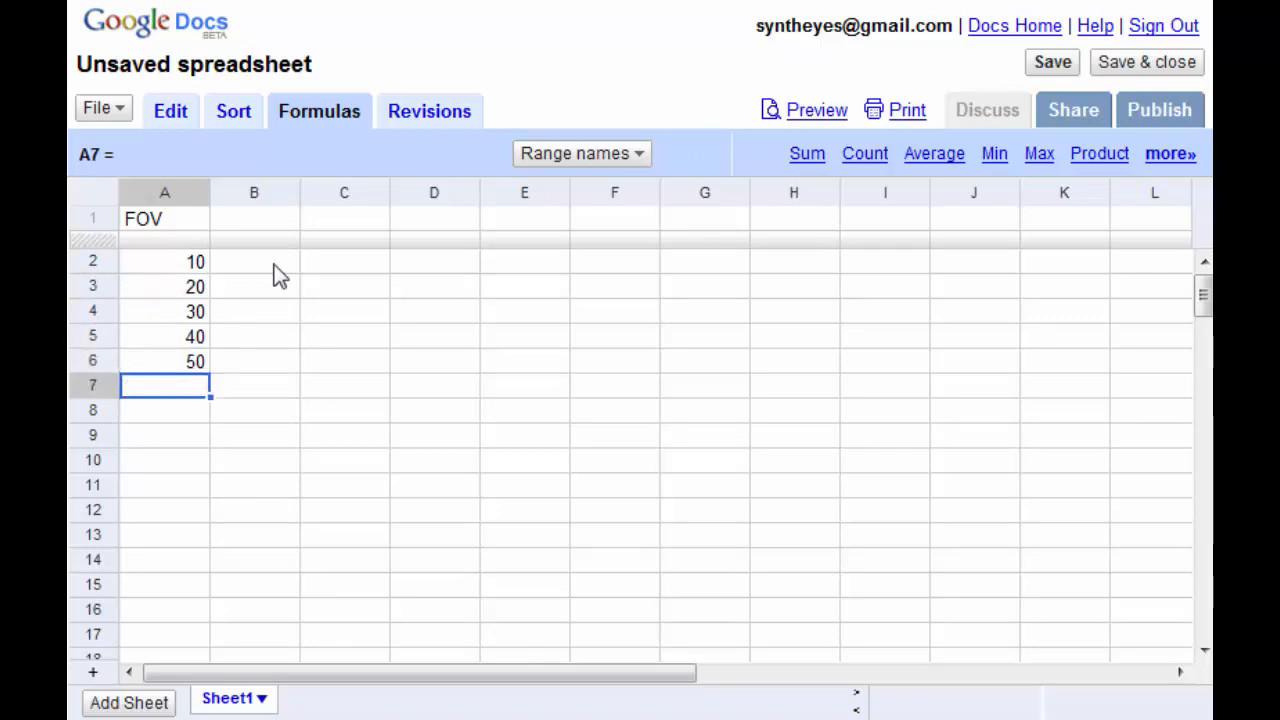
# Head column B with Plate, enter 36 in B2 and fill it down through B6.
pyautogui.click(252, 221)
pyautogui.write('Plate')
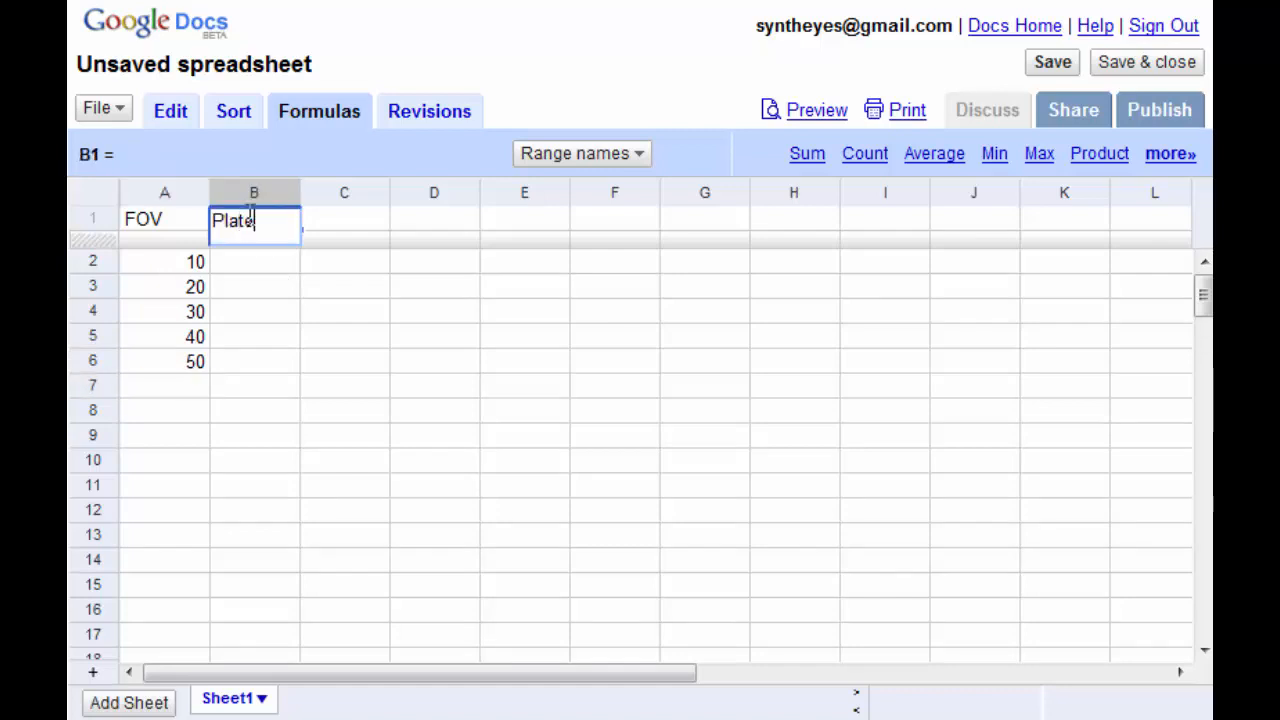
pyautogui.click(266, 271)
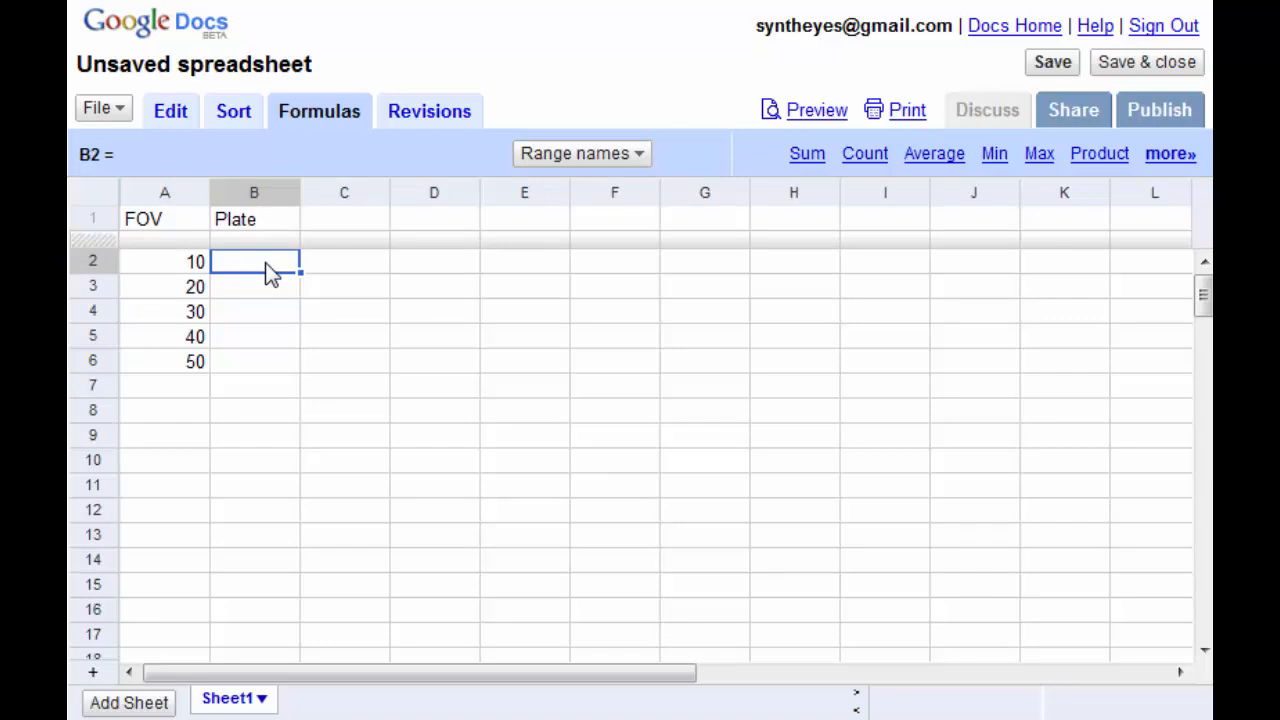
pyautogui.write('36')
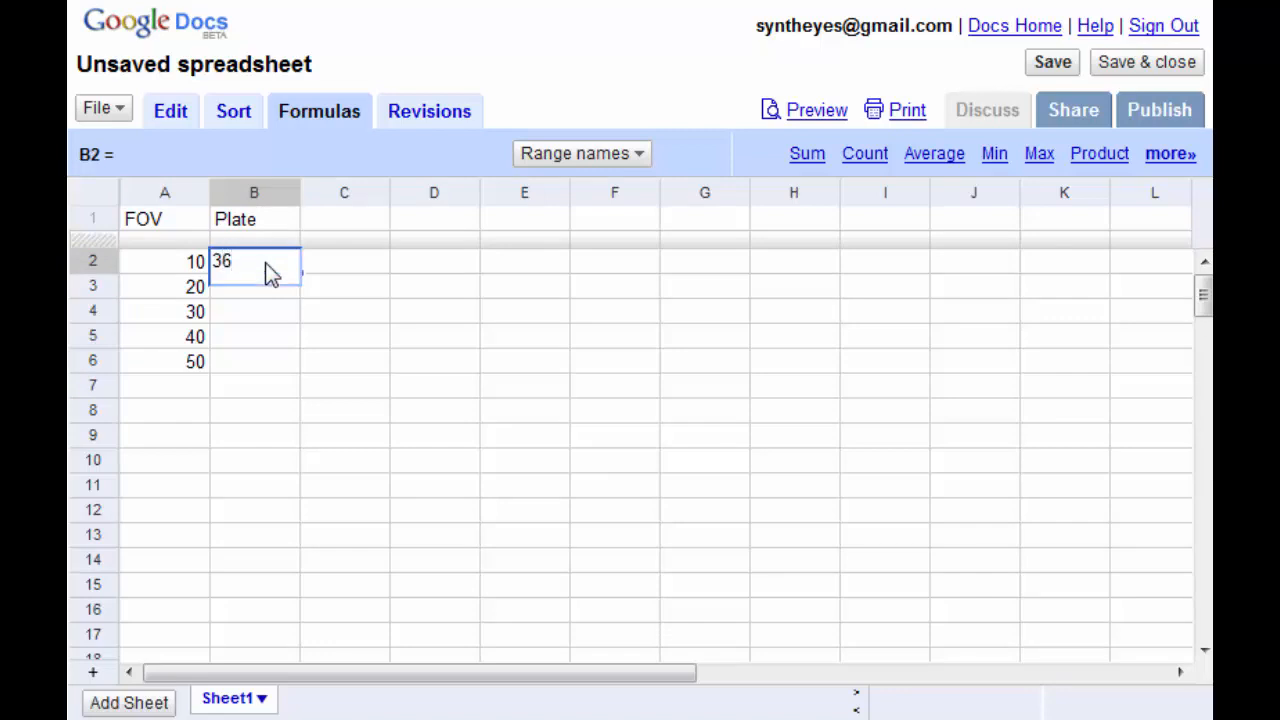
pyautogui.press('Return')
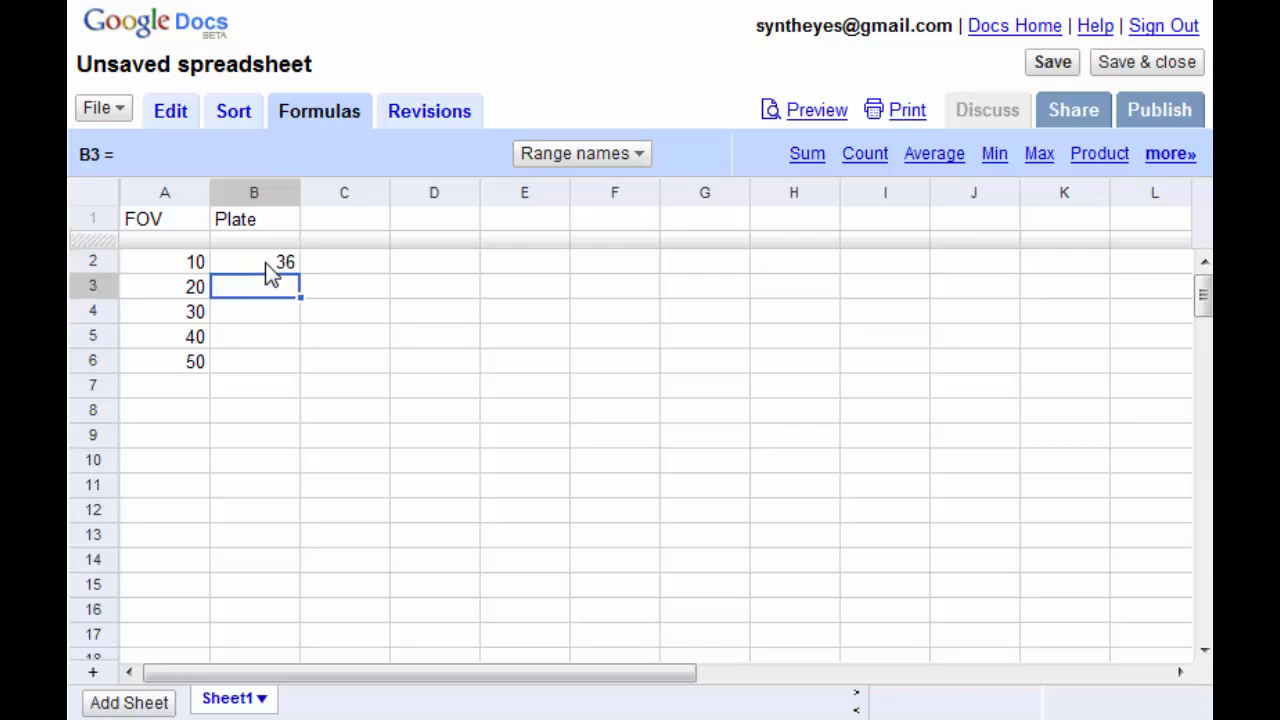
pyautogui.click(272, 265)
pyautogui.moveTo(300, 271); pyautogui.dragTo(290, 363)
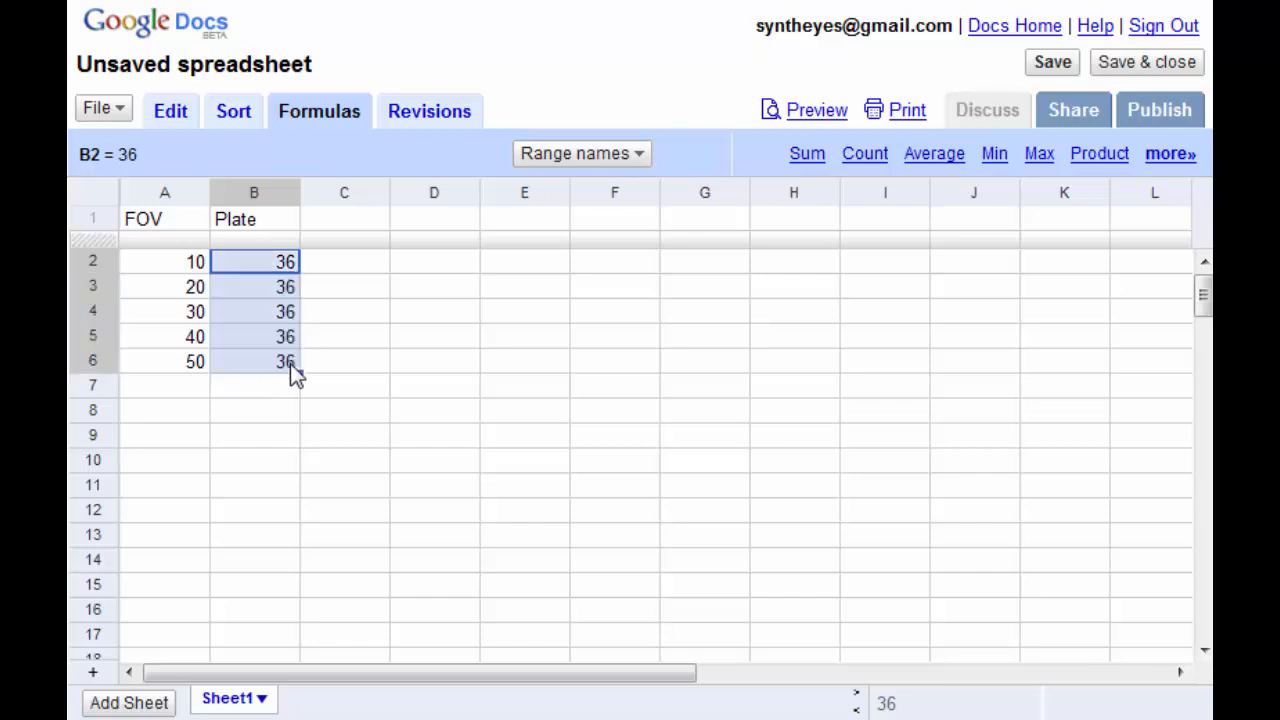
# Head column C with FL, enter the formula =0.5*B2/tan(0.5*A2/57.296) in C2 and fill it down through C6.
pyautogui.click(340, 220)
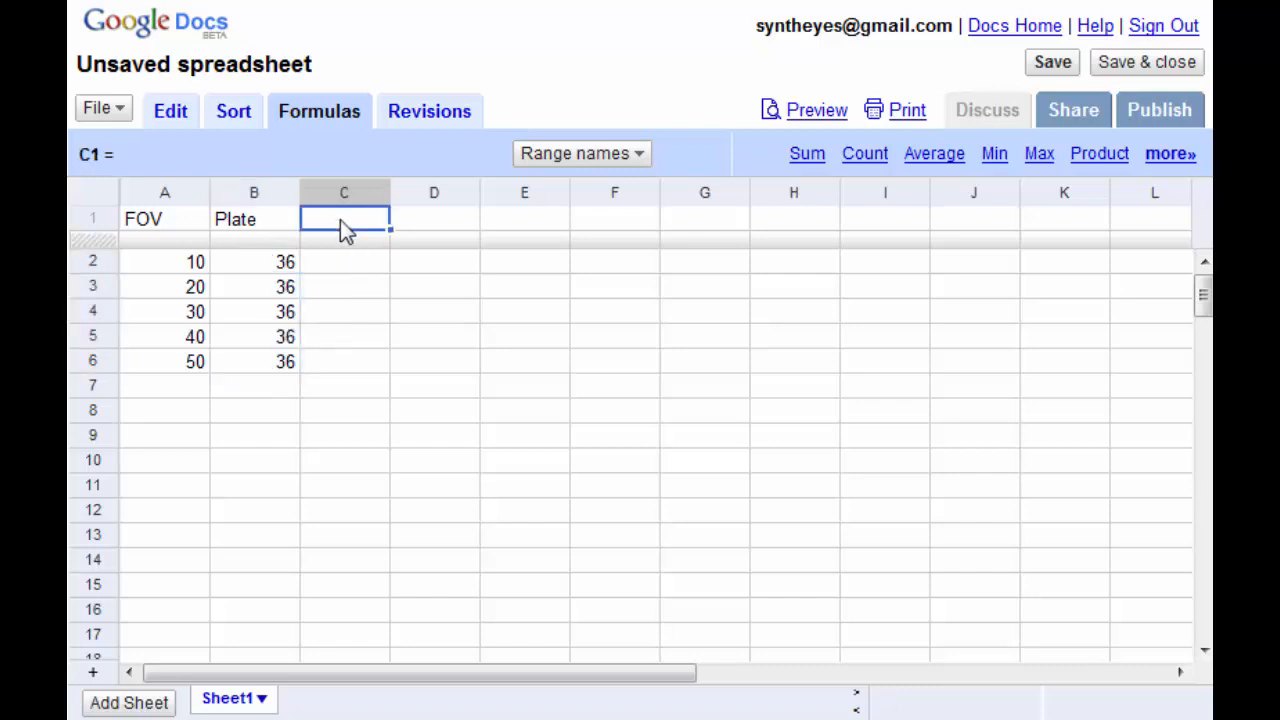
pyautogui.write('FL')
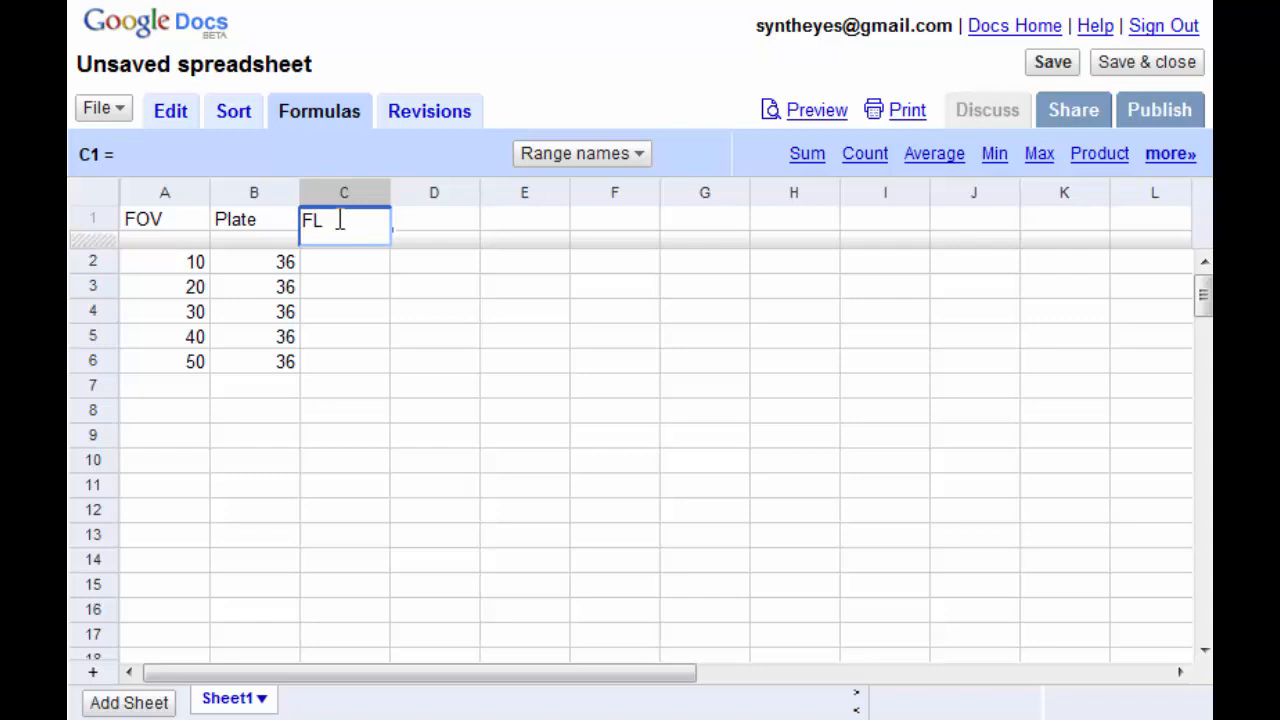
pyautogui.click(329, 264)
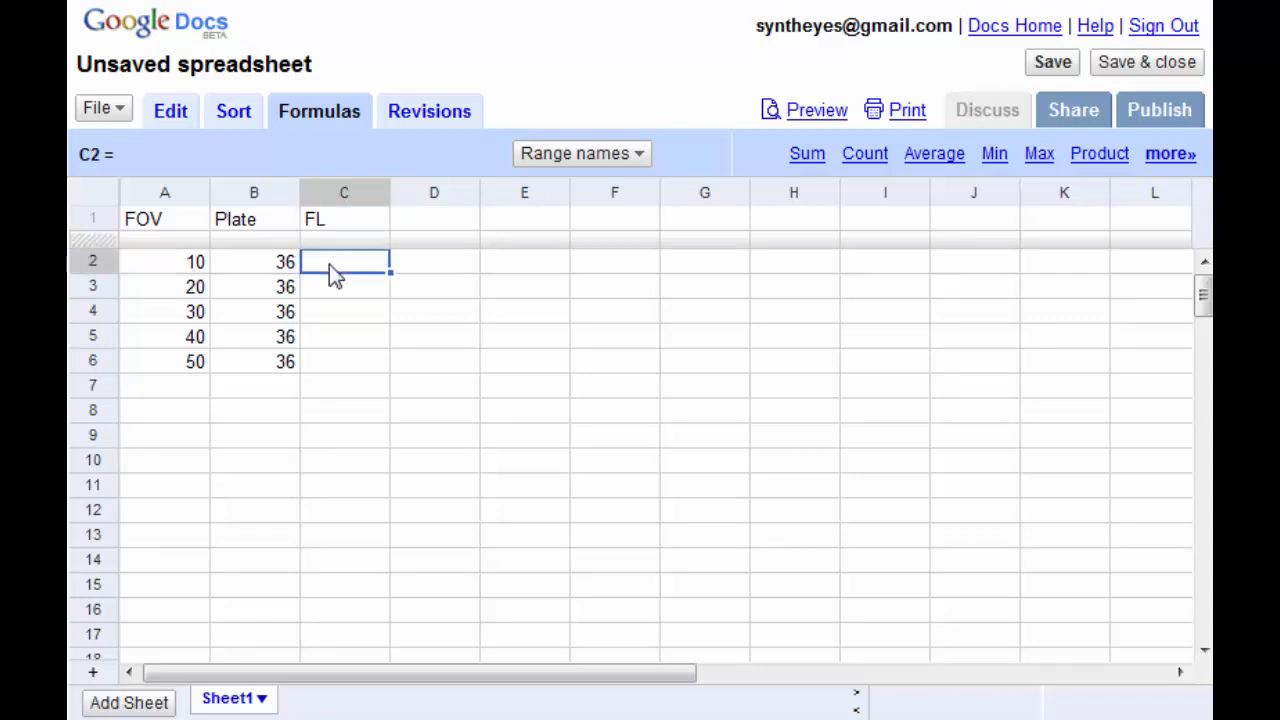
pyautogui.write('=0.5*')
pyautogui.click(265, 267)
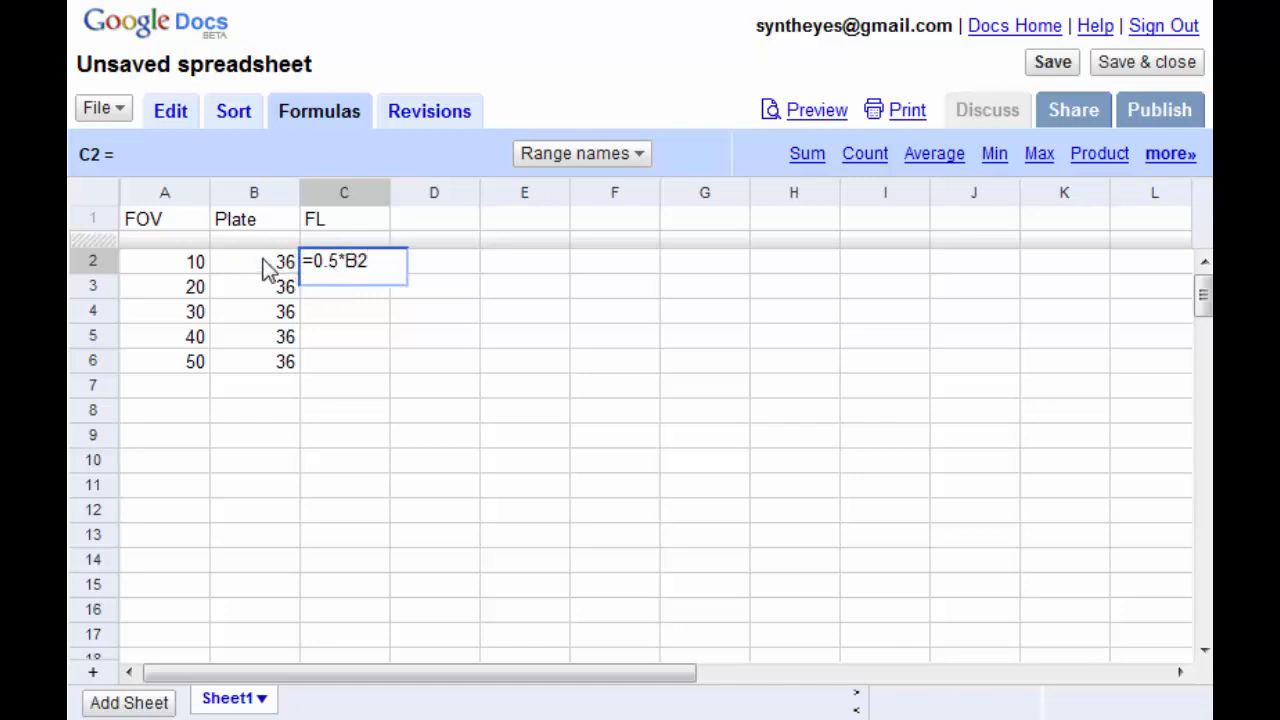
pyautogui.write('/tan')
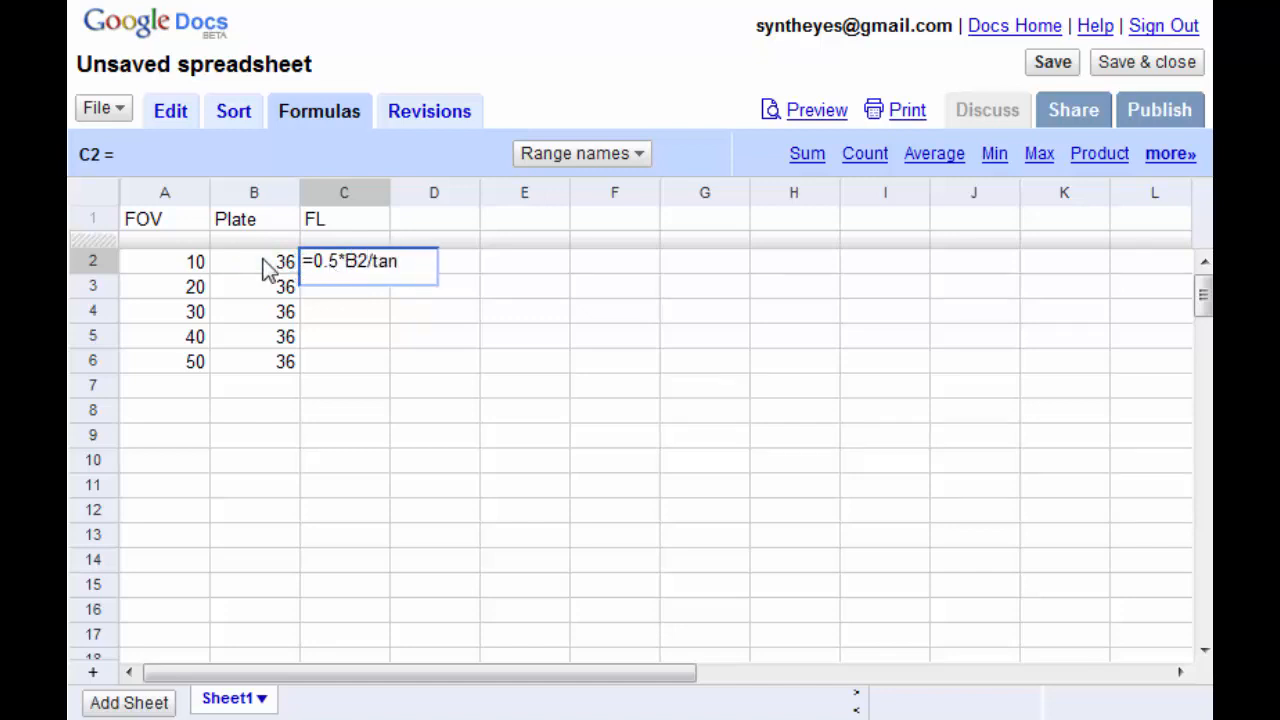
pyautogui.write('(0.5*')
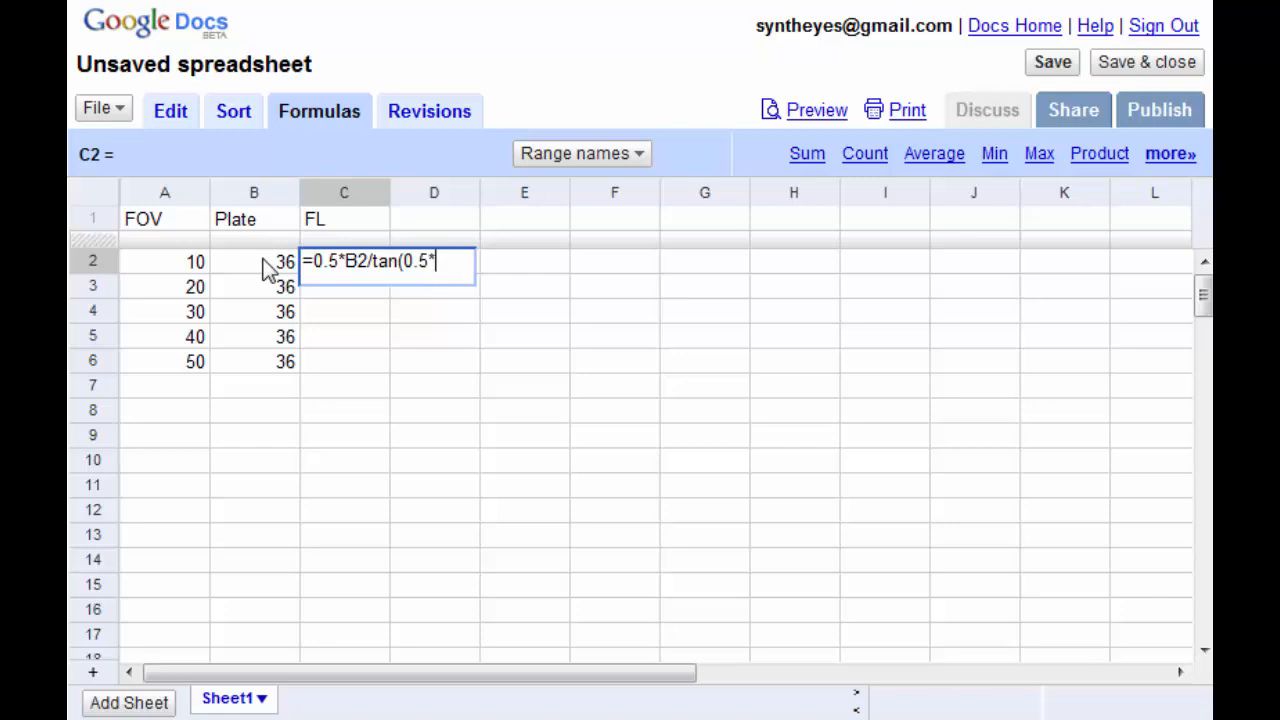
pyautogui.click(187, 266)
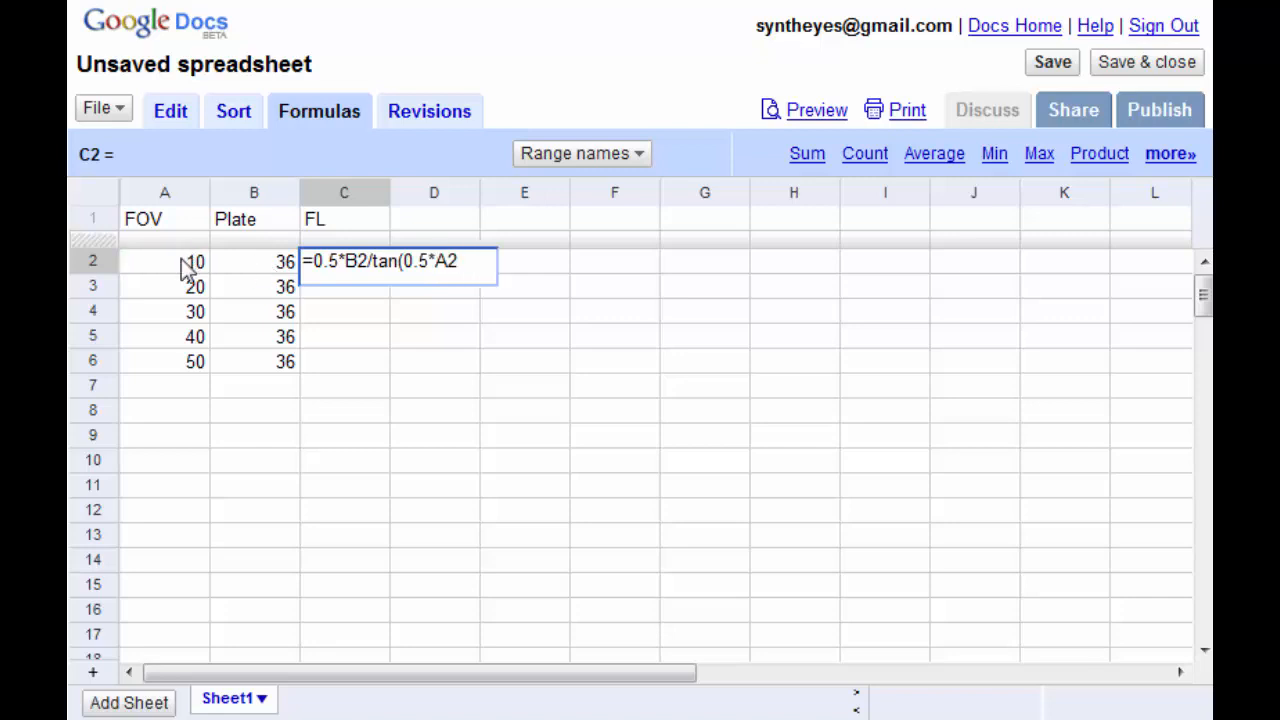
pyautogui.write('/57.296)')
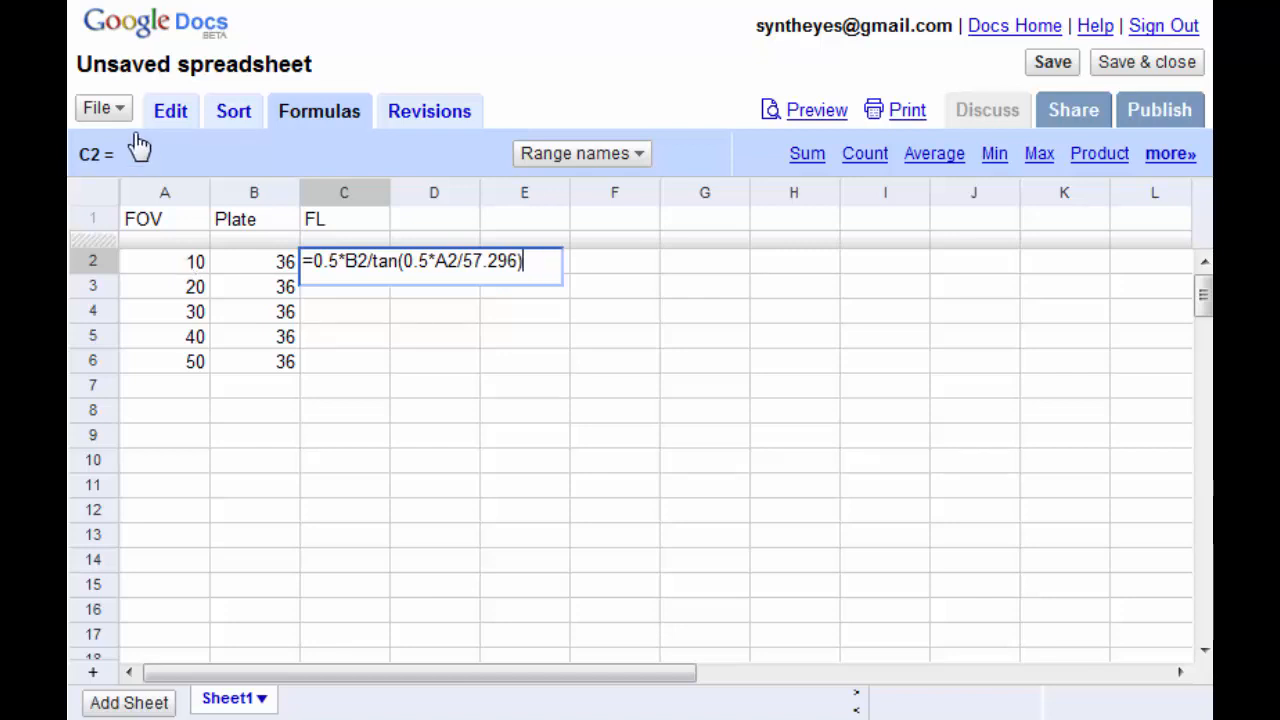
pyautogui.press('Return')
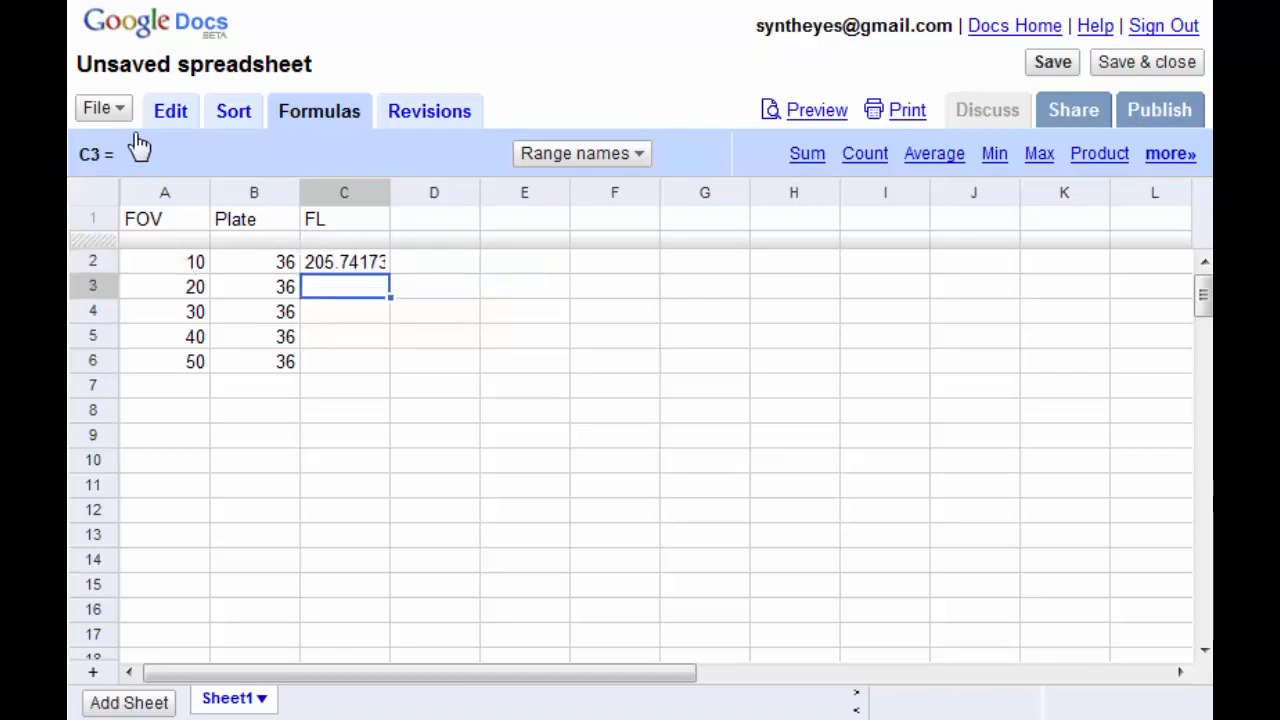
pyautogui.click(368, 262)
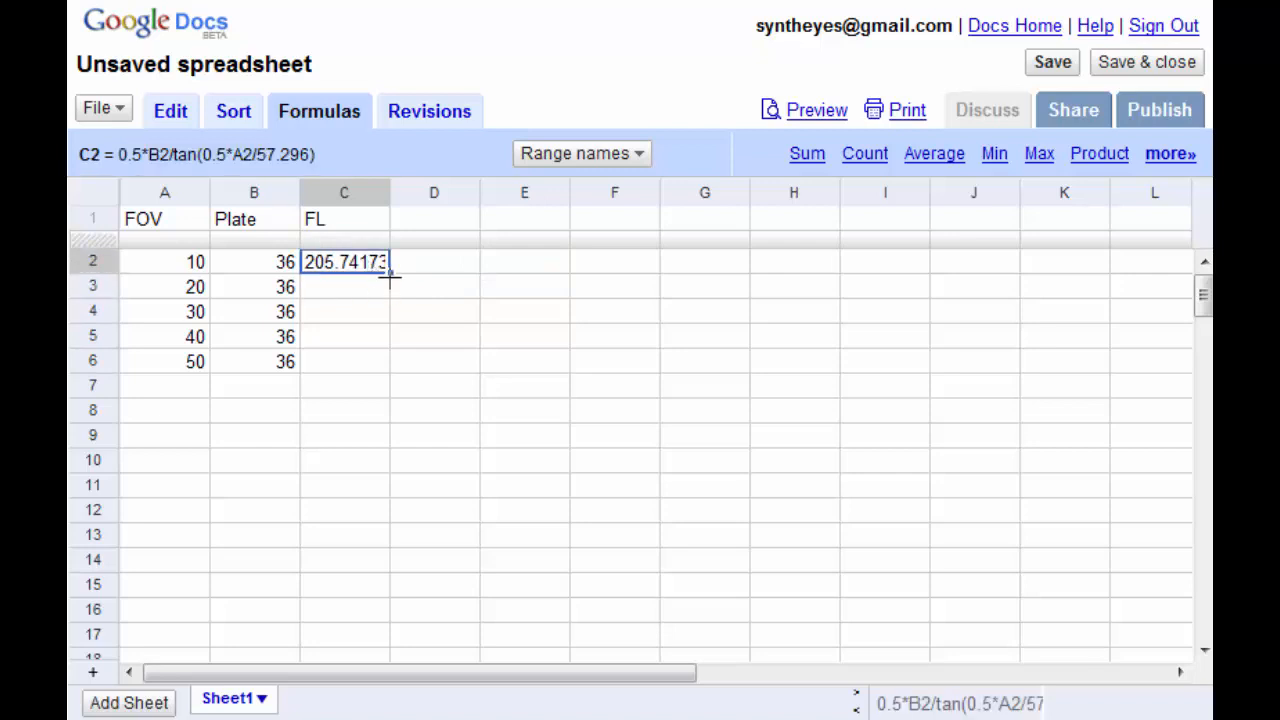
pyautogui.moveTo(389, 271); pyautogui.dragTo(392, 365)
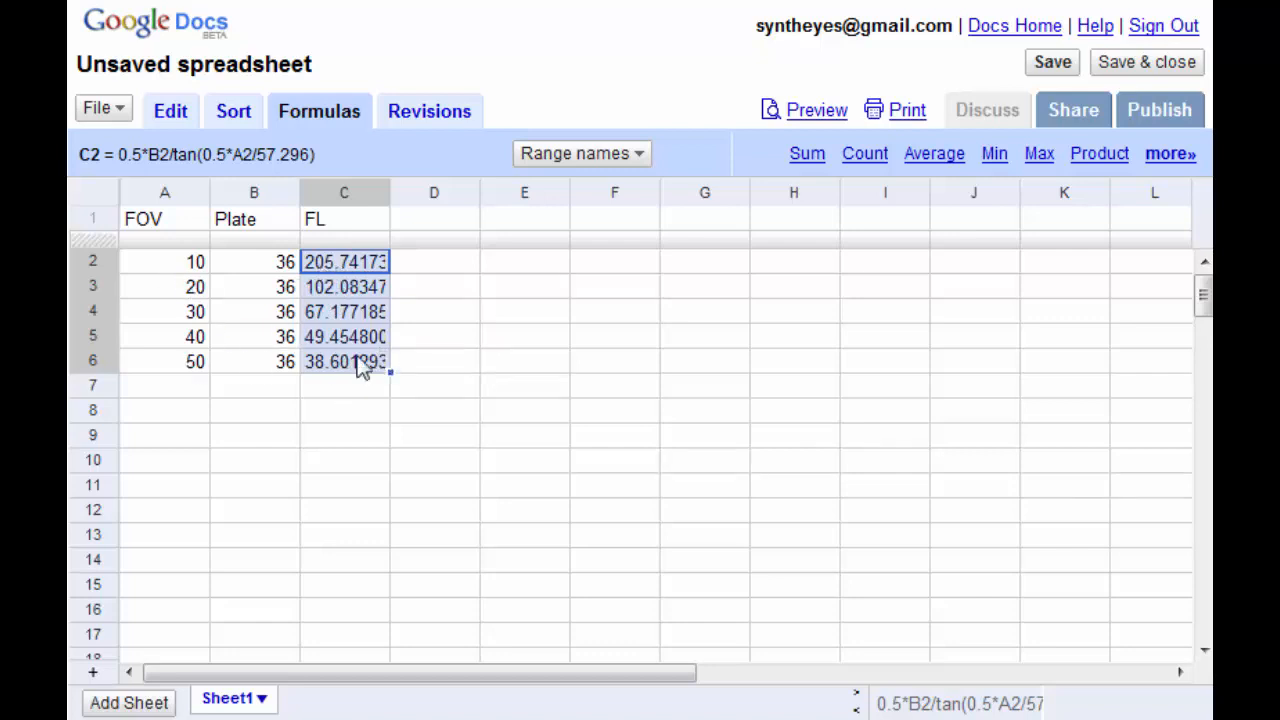
# Set the Plate value in B6 to 35.
pyautogui.click(279, 364)
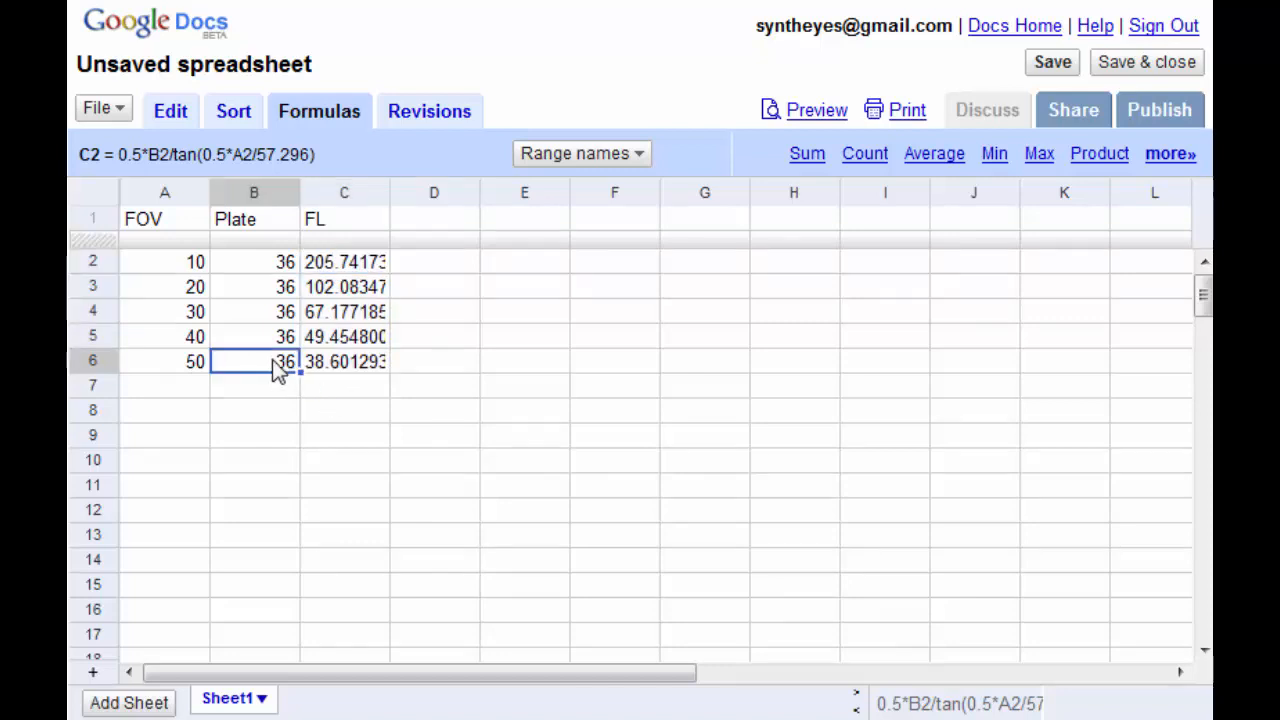
pyautogui.write('35')
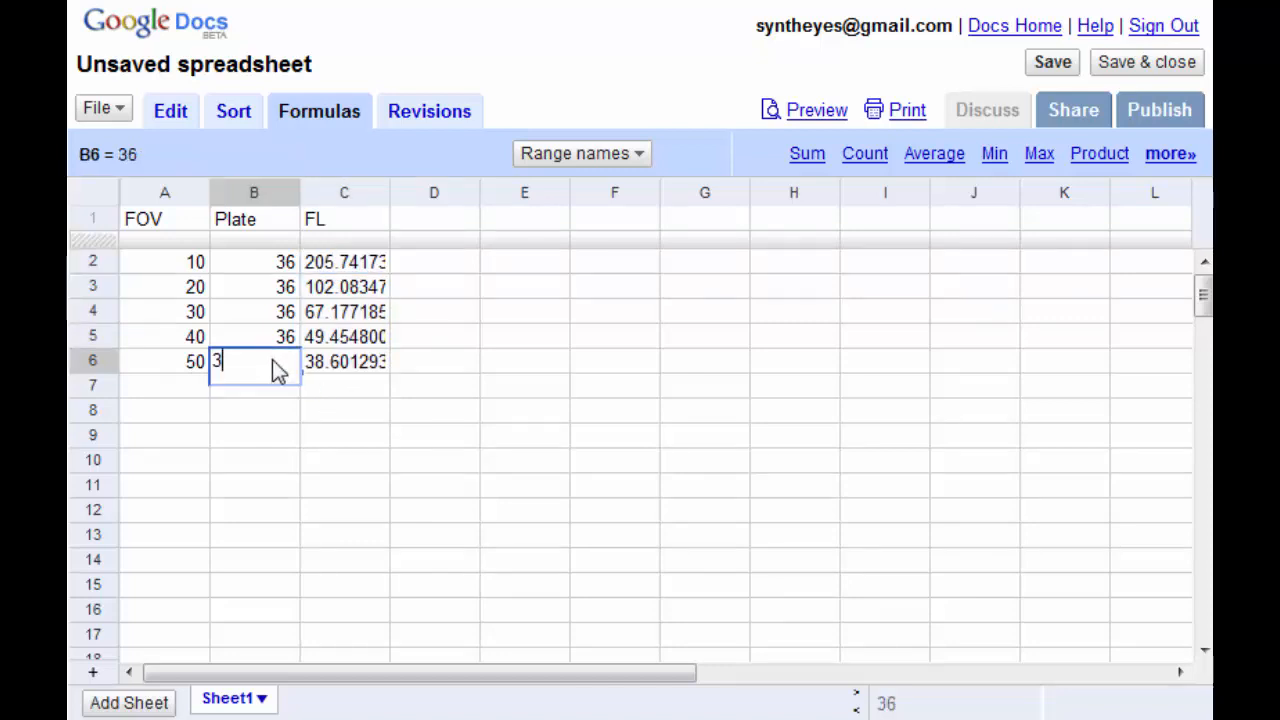
pyautogui.click(274, 398)
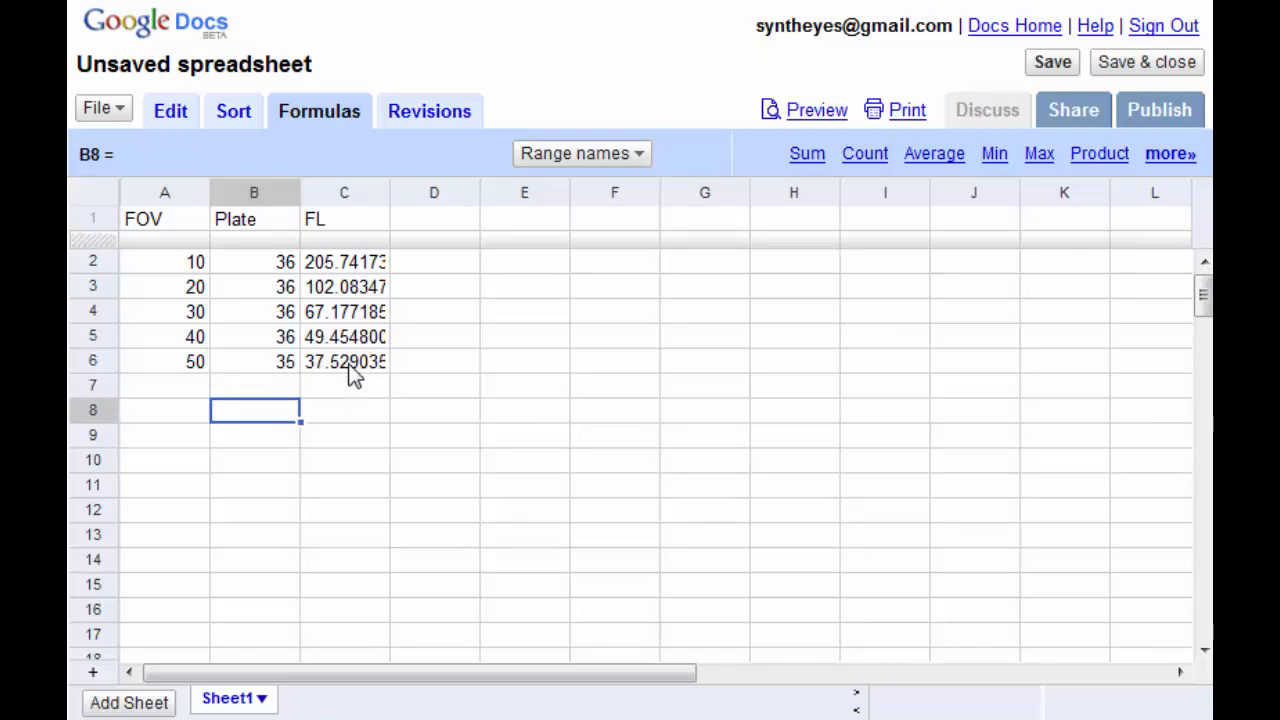
# Set the Plate value in B6 back to 36.
pyautogui.doubleClick(280, 375)
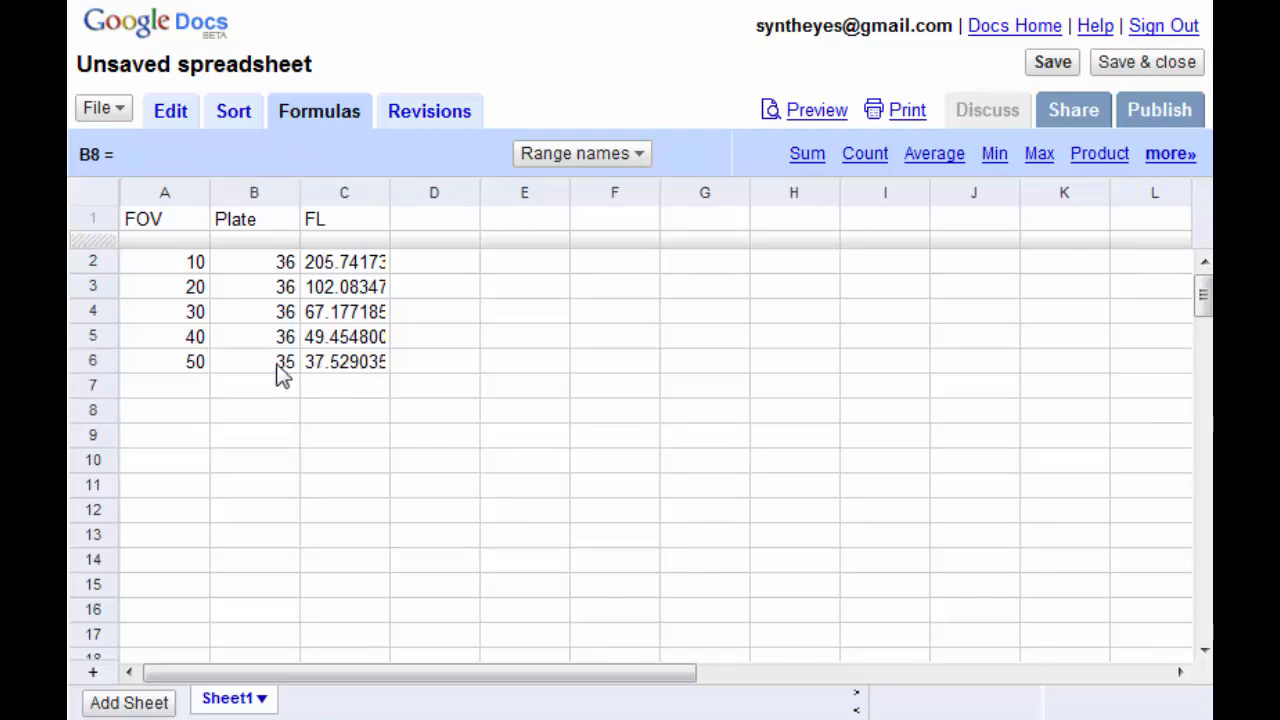
pyautogui.press('BackSpace')
pyautogui.write('6')
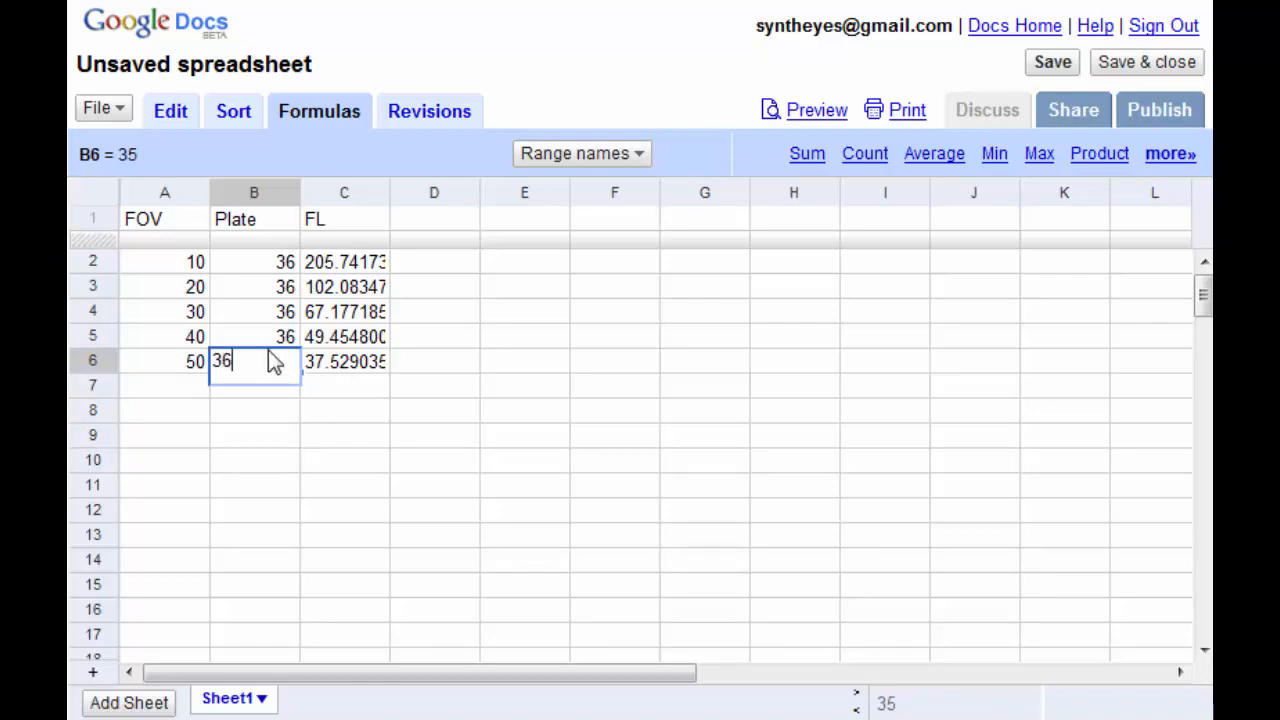
pyautogui.click(274, 336)
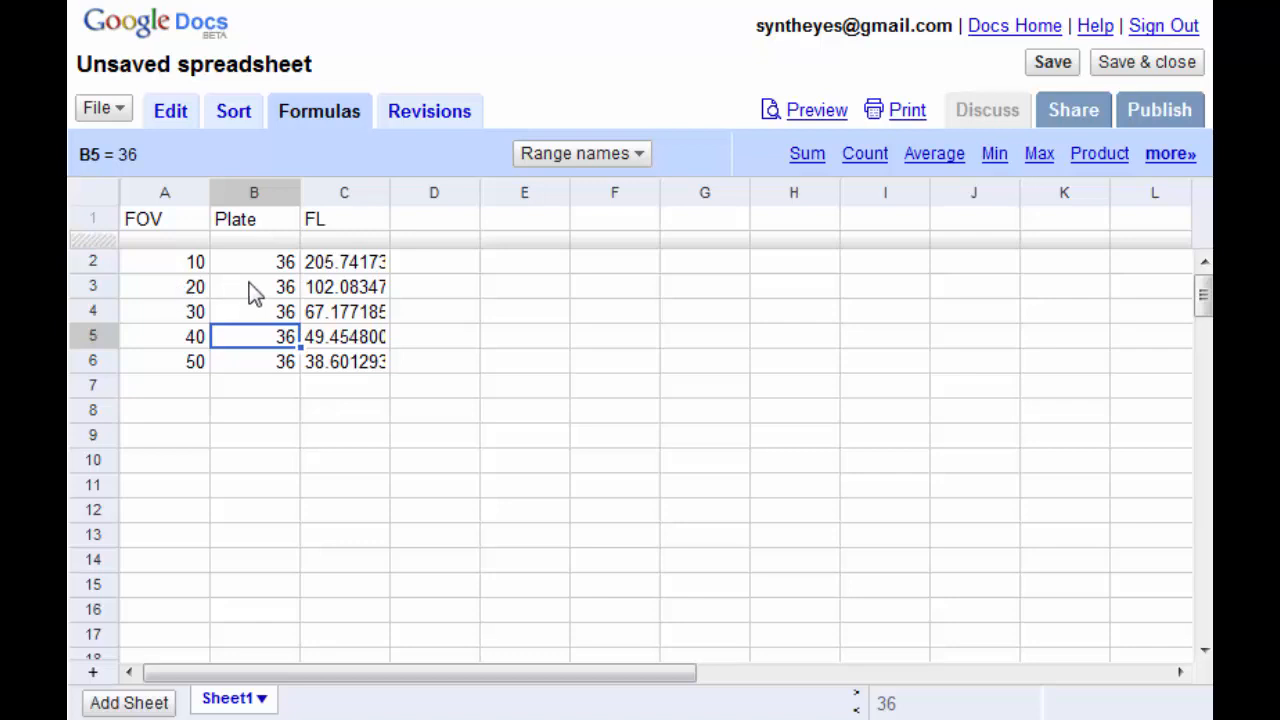
# Clear the FL header and its calculated values from C1 through C6.
pyautogui.moveTo(330, 248)
pyautogui.moveTo(336, 221); pyautogui.dragTo(340, 362)
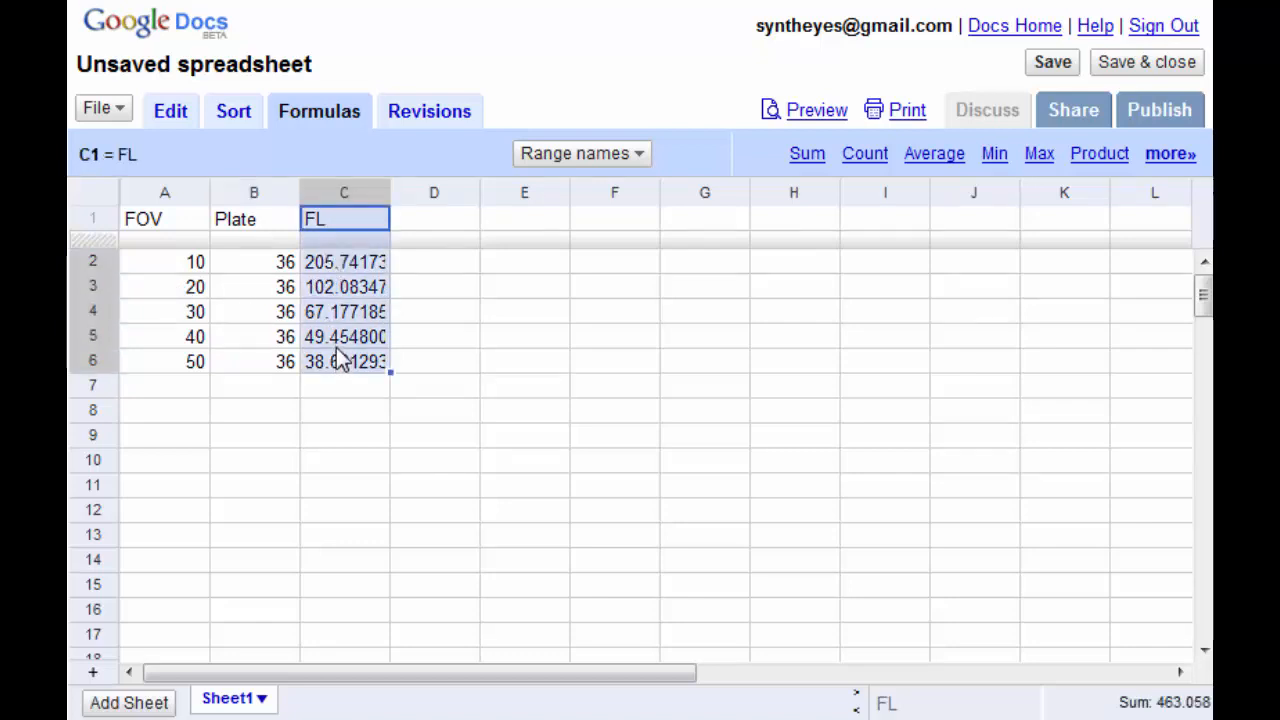
pyautogui.press('Delete')
# Change the header in A1 to FL and head column C with FOV.
pyautogui.click(168, 229)
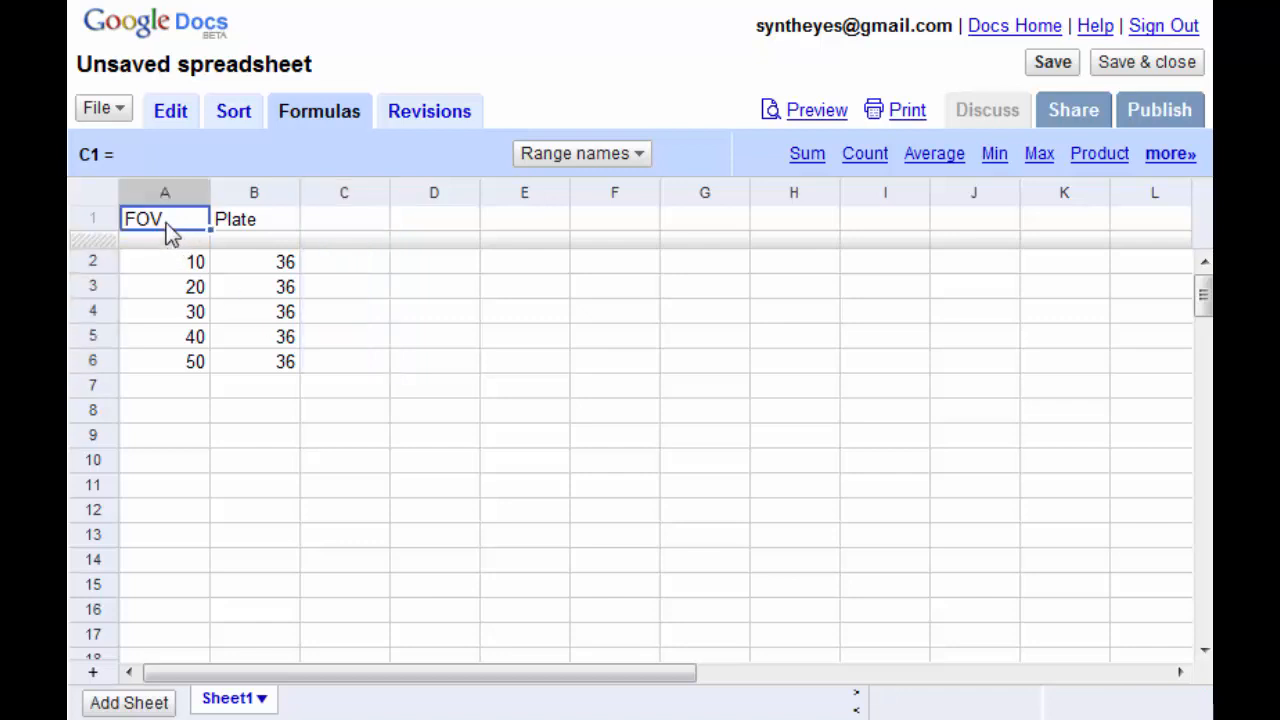
pyautogui.write('FL')
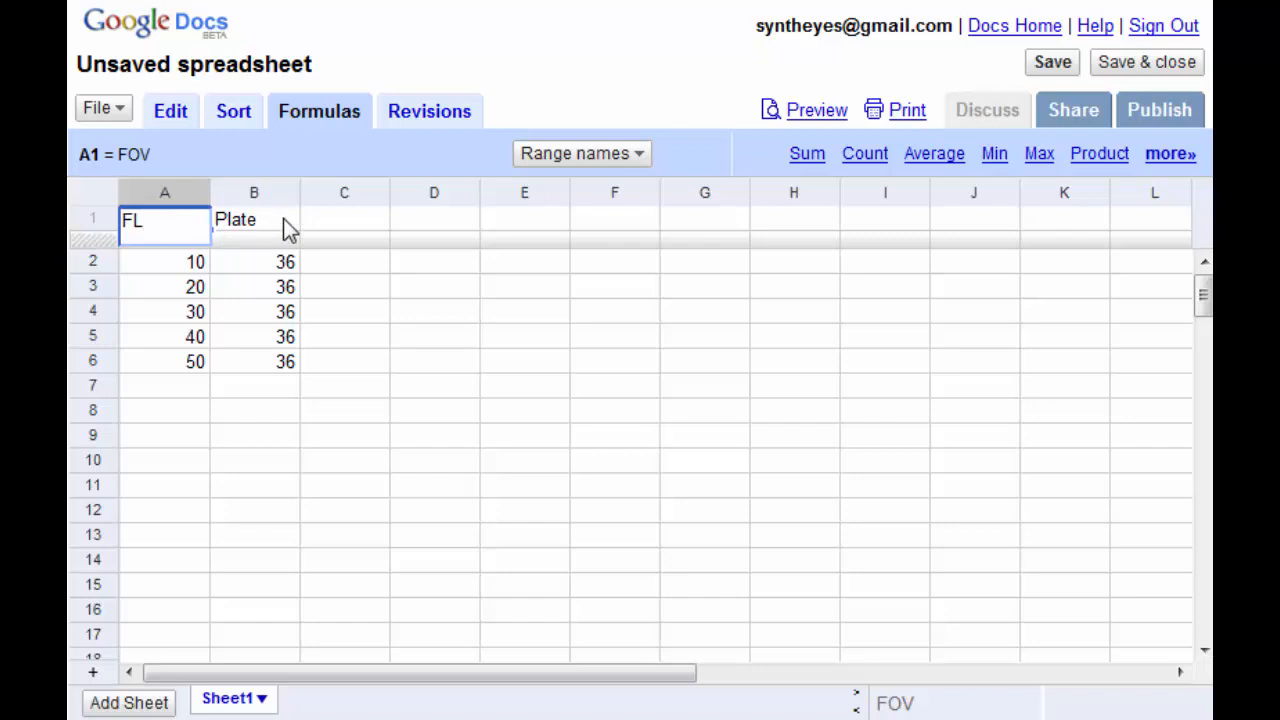
pyautogui.click(157, 410)
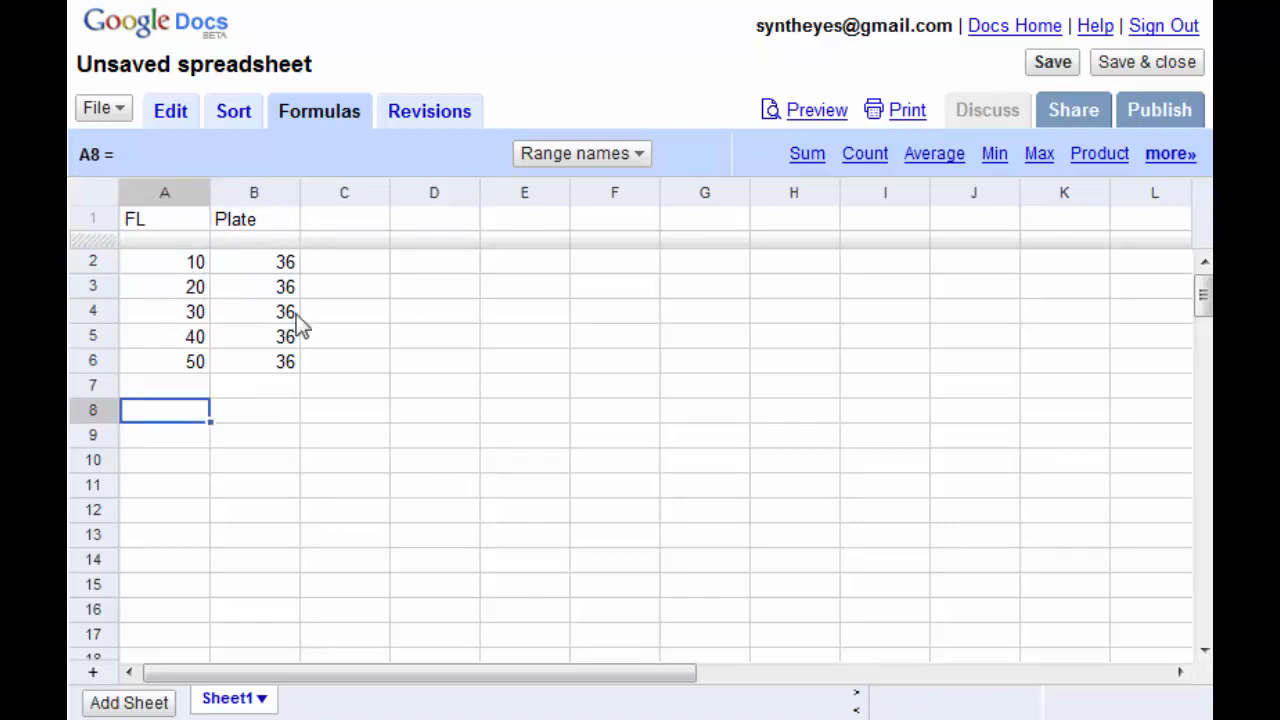
pyautogui.click(329, 222)
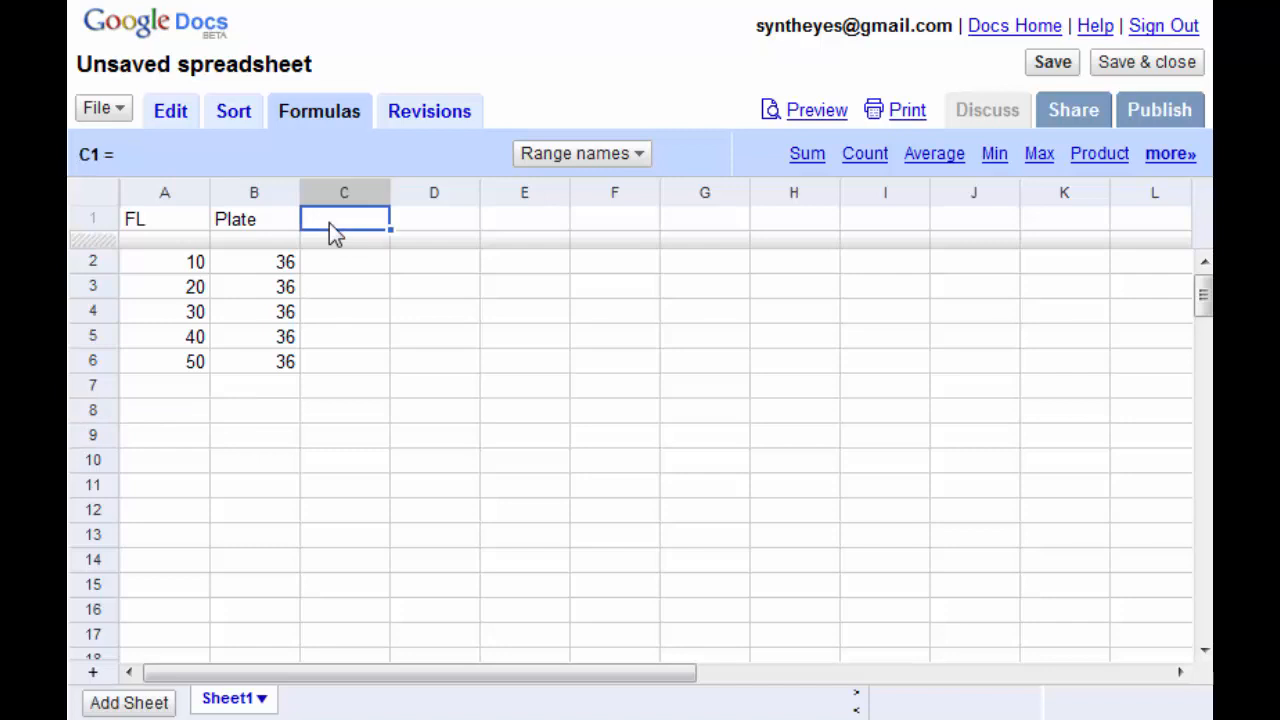
pyautogui.write('FOV')
# Calculate the field of view in C2 with =2*atan(0.5*B2/A2)*57.296 and fill the formula down to C6.
pyautogui.click(351, 270)
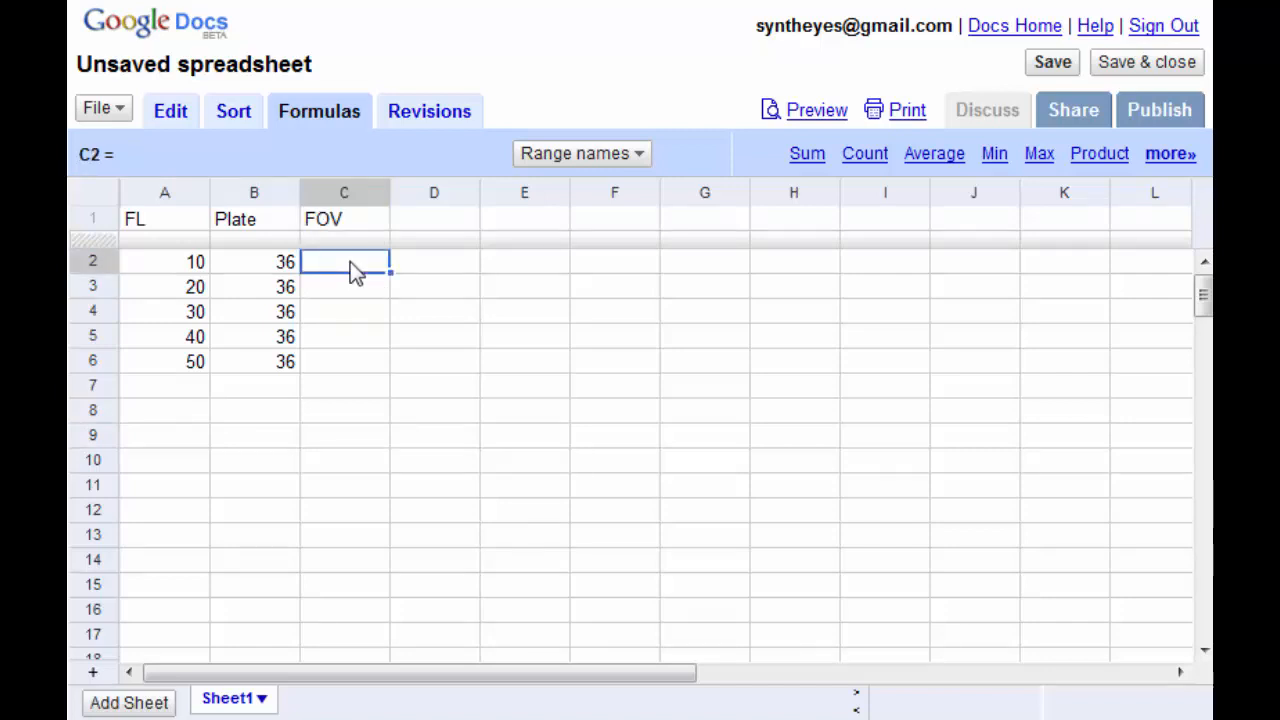
pyautogui.write('=')
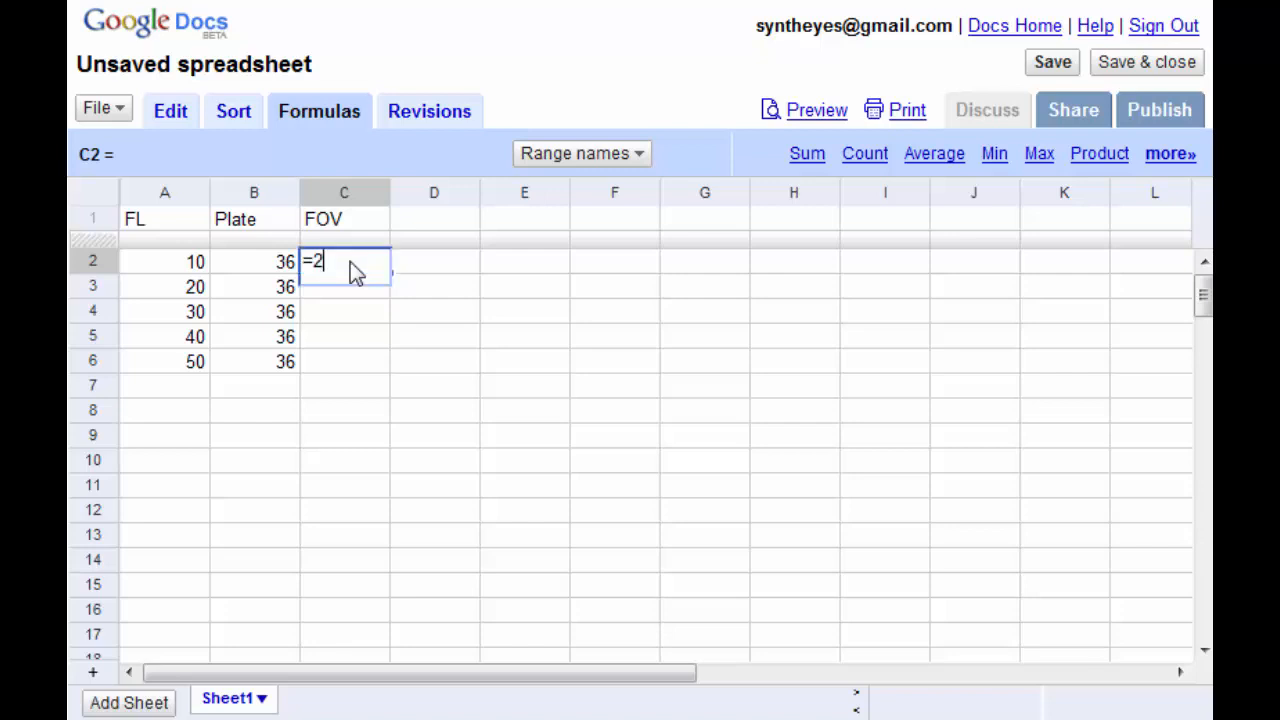
pyautogui.write('2*atan(0.5*')
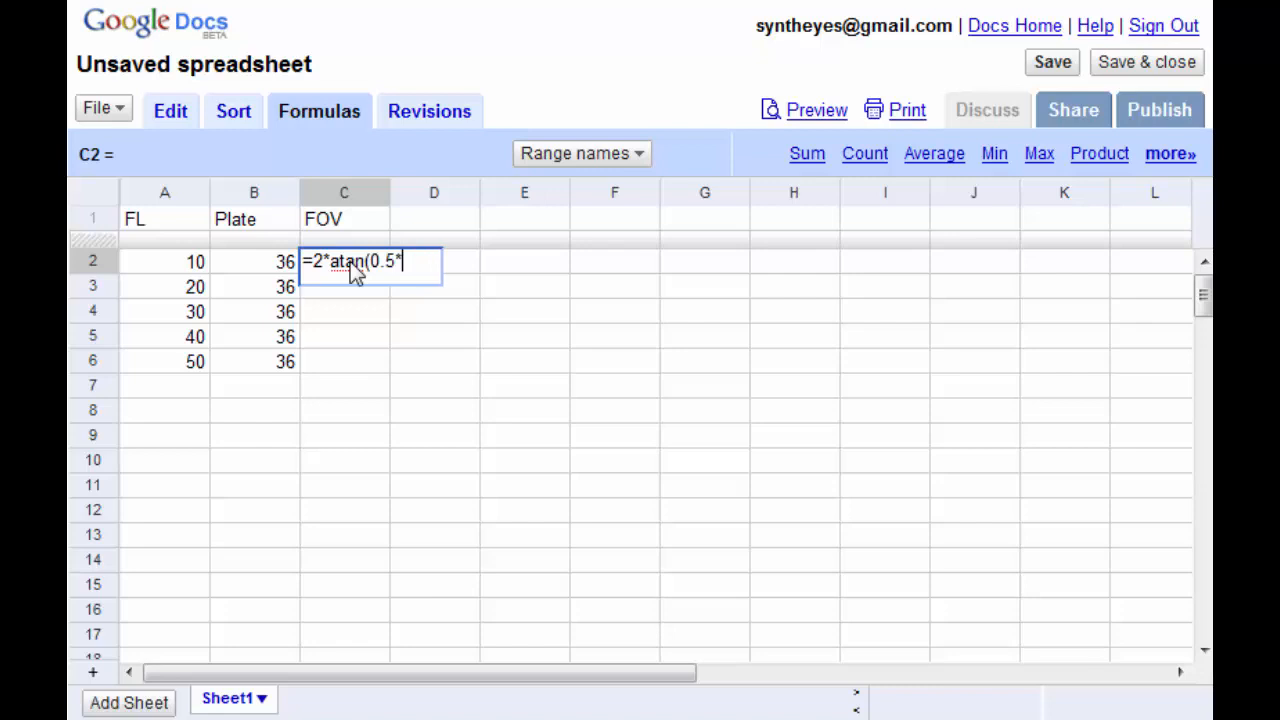
pyautogui.write('B2/f')
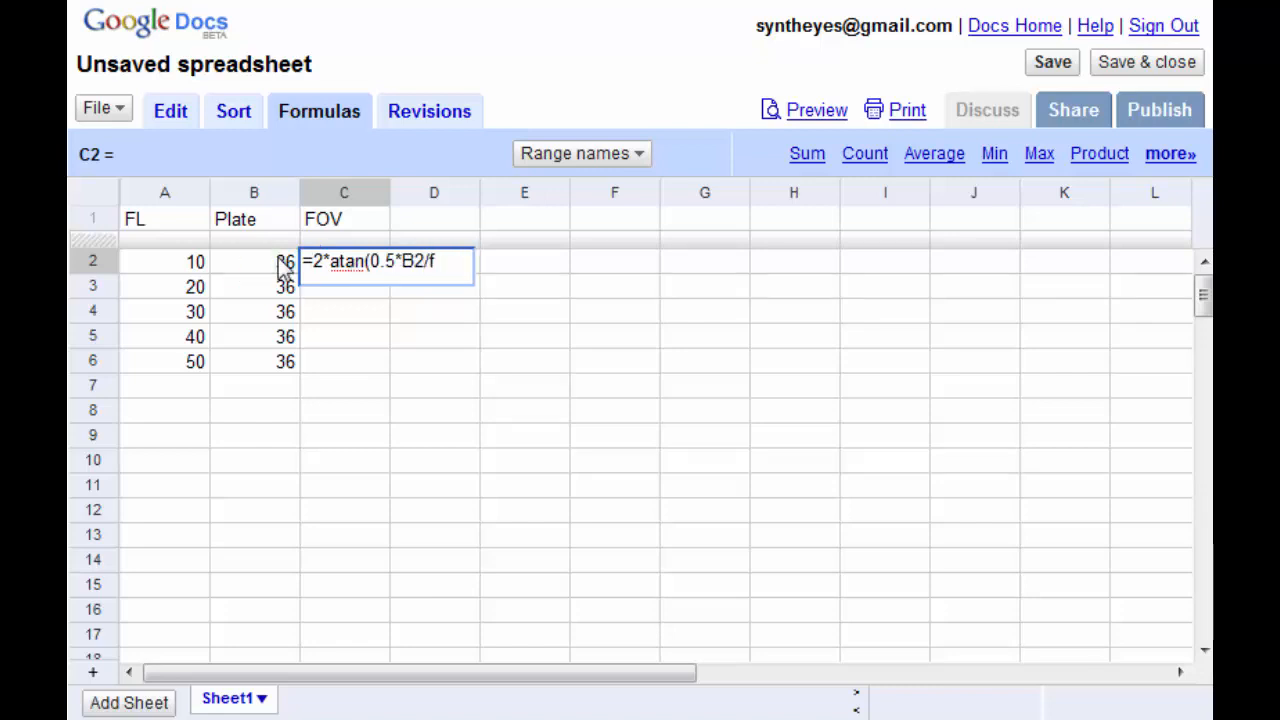
pyautogui.press('BackSpace')
pyautogui.write('A2')
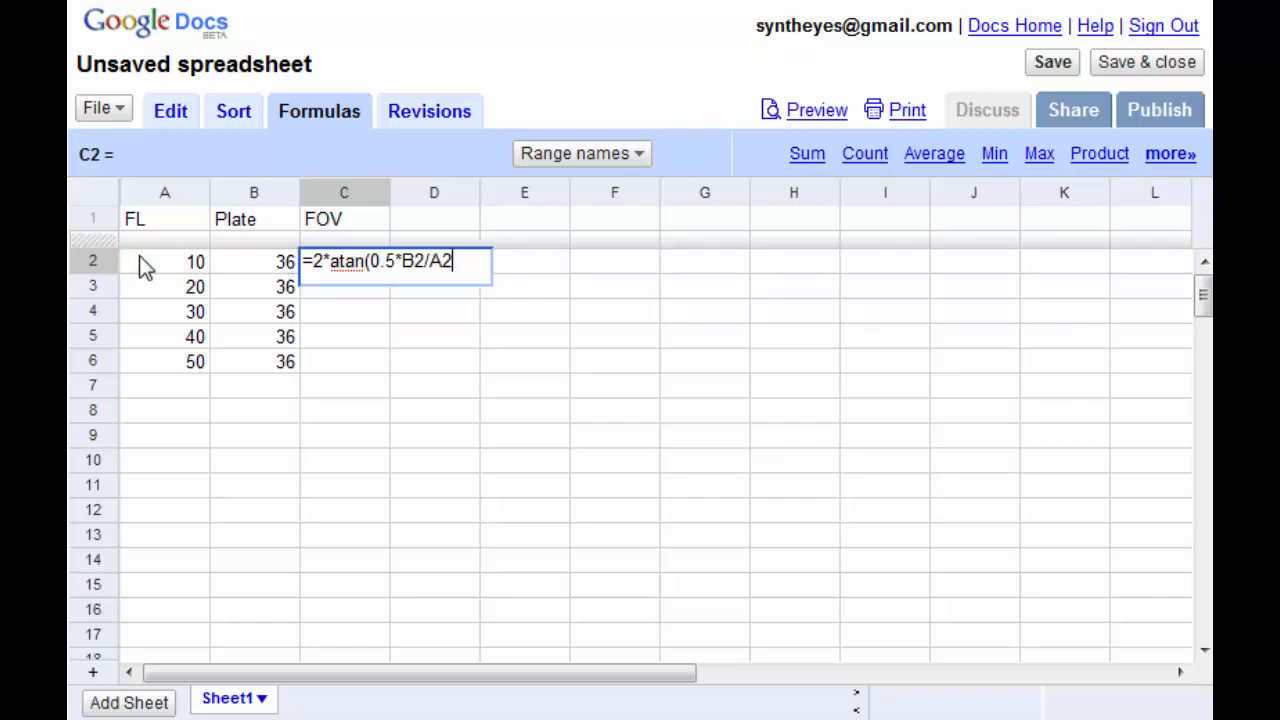
pyautogui.write(')*57.296')
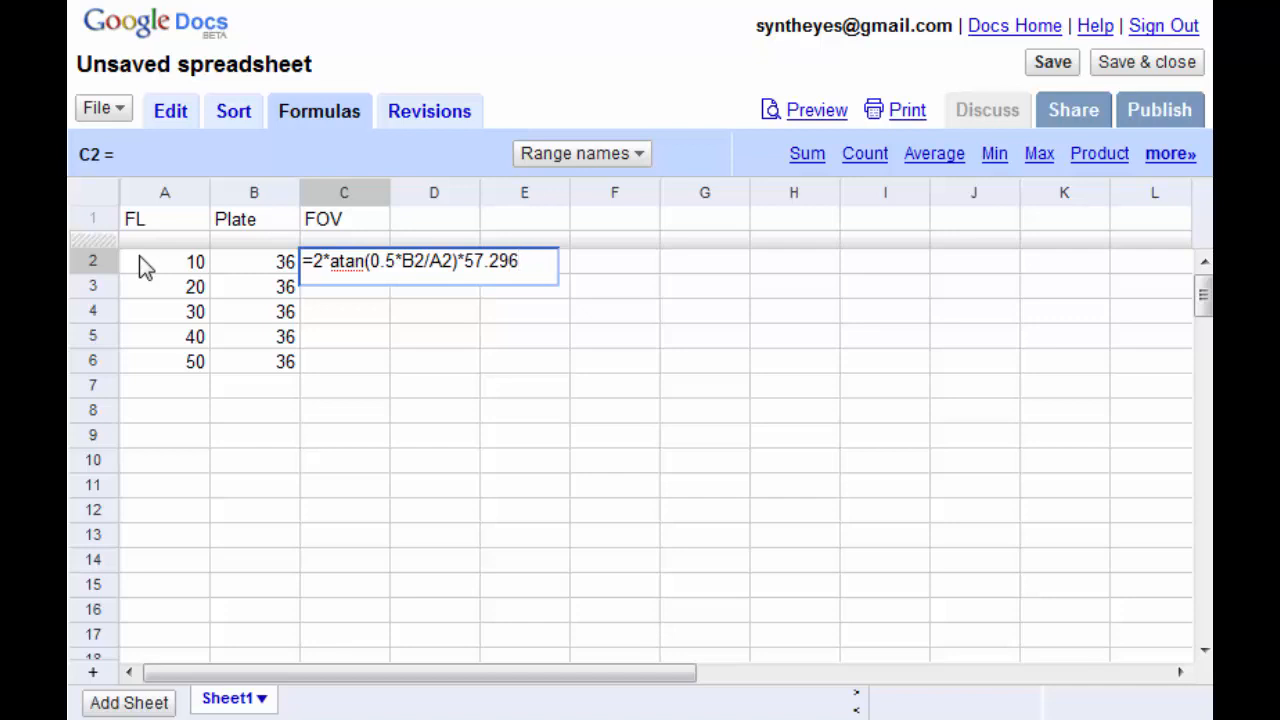
pyautogui.press('Return')
pyautogui.click(349, 261)
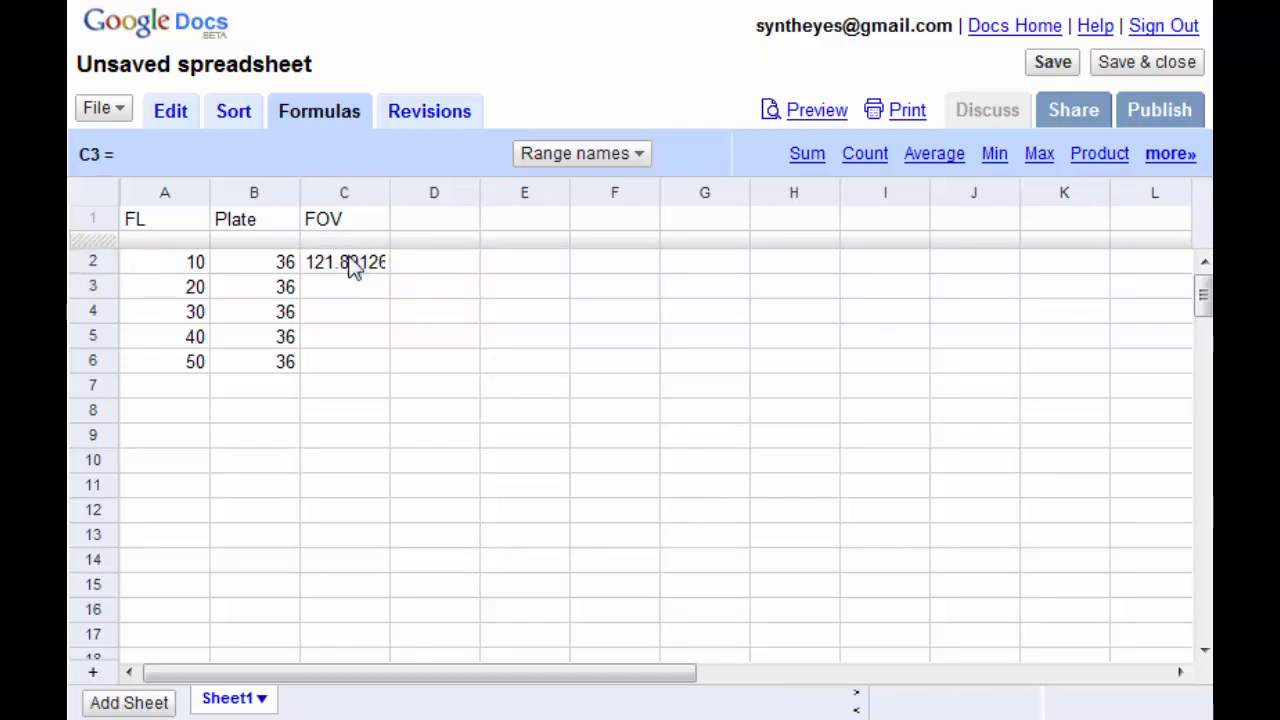
pyautogui.moveTo(389, 270); pyautogui.dragTo(388, 360)
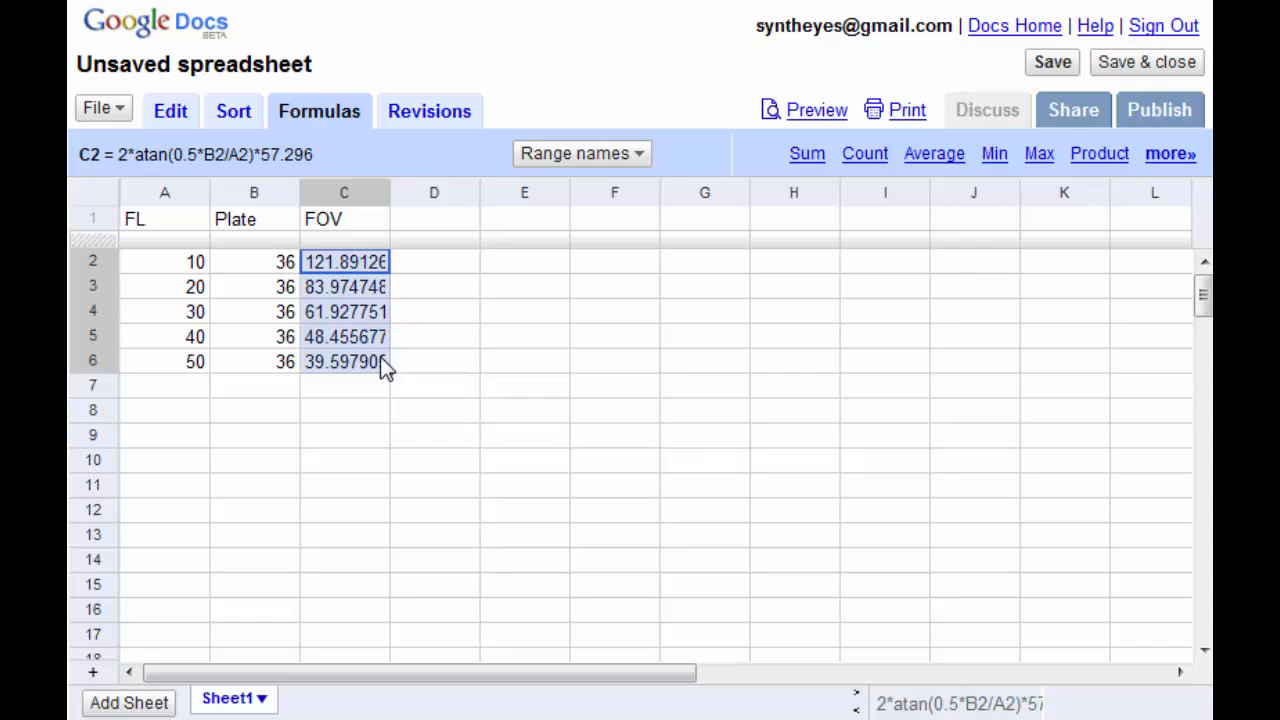
# Change the header in B1 to FOV and set B2 through B6 to 120, 83, 60, 48 and 40.
pyautogui.click(249, 223)
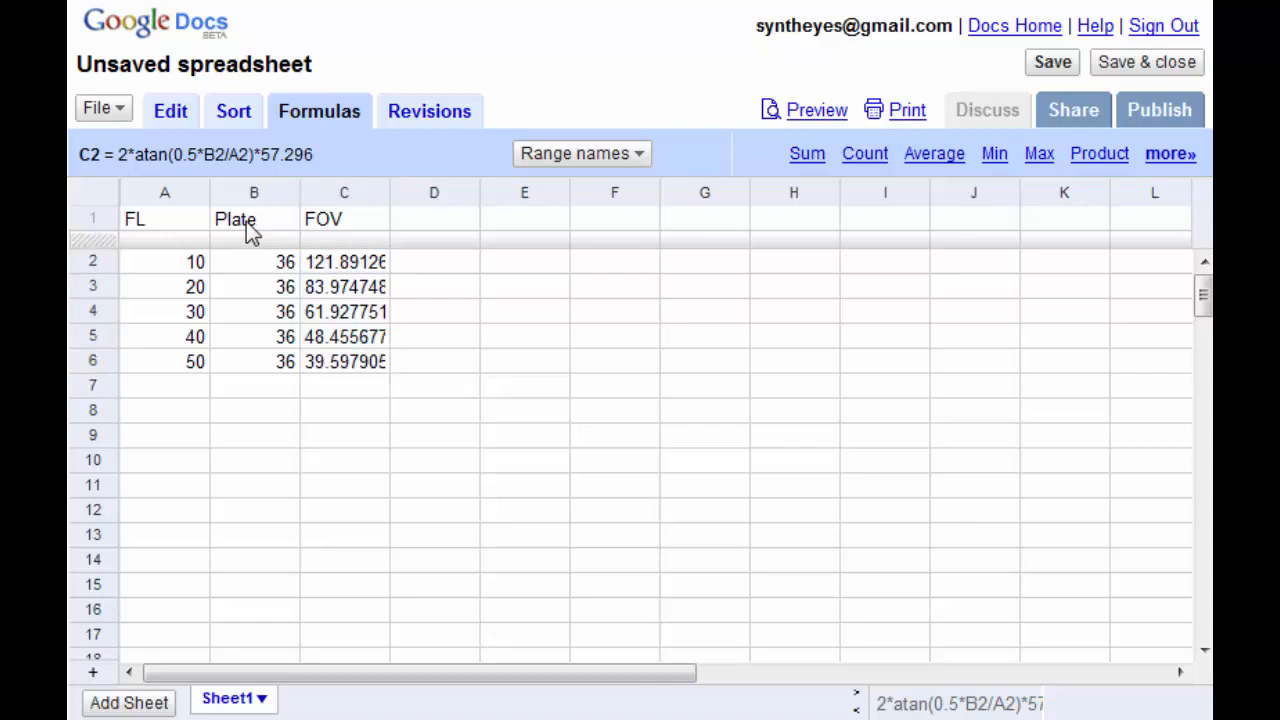
pyautogui.write('FOV')
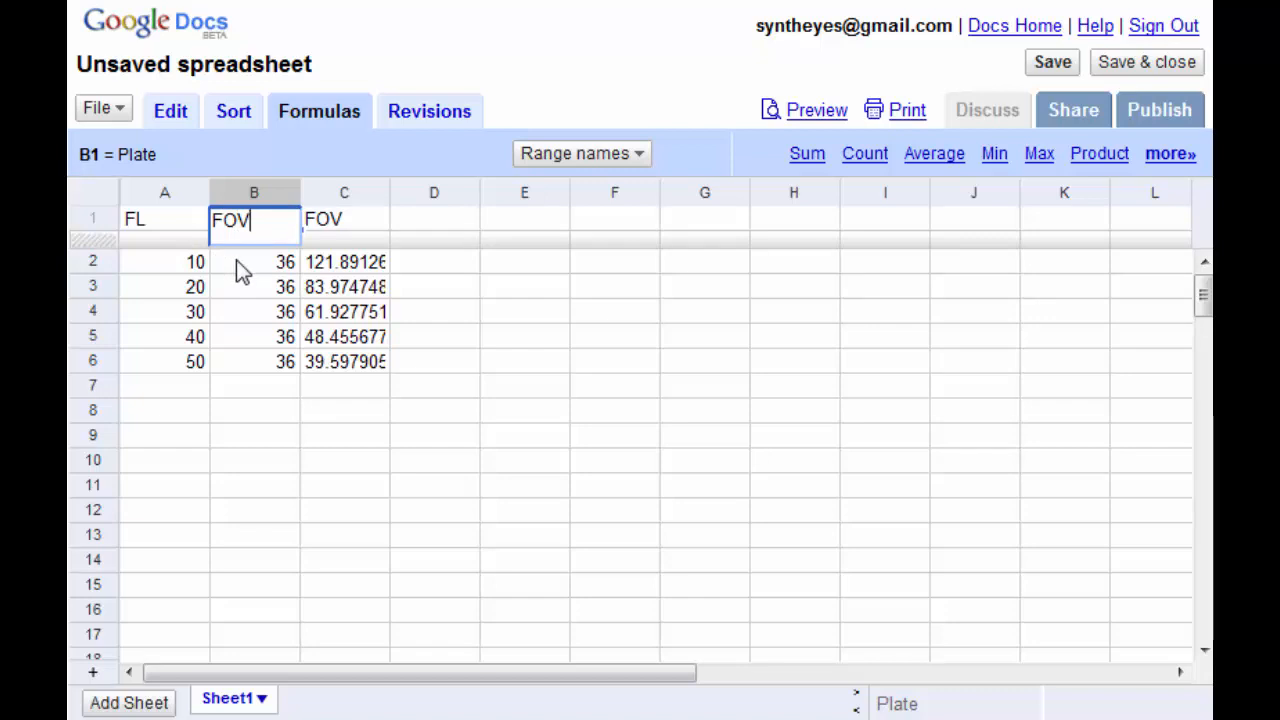
pyautogui.click(236, 260)
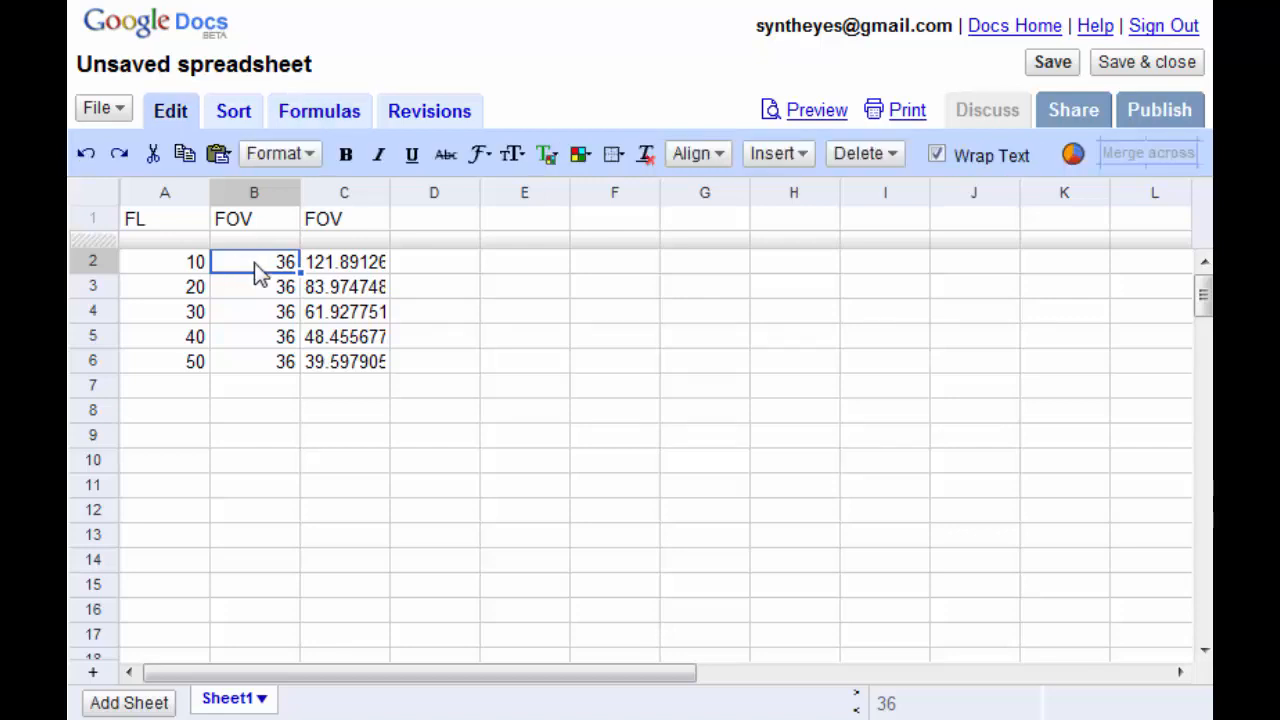
pyautogui.write('120')
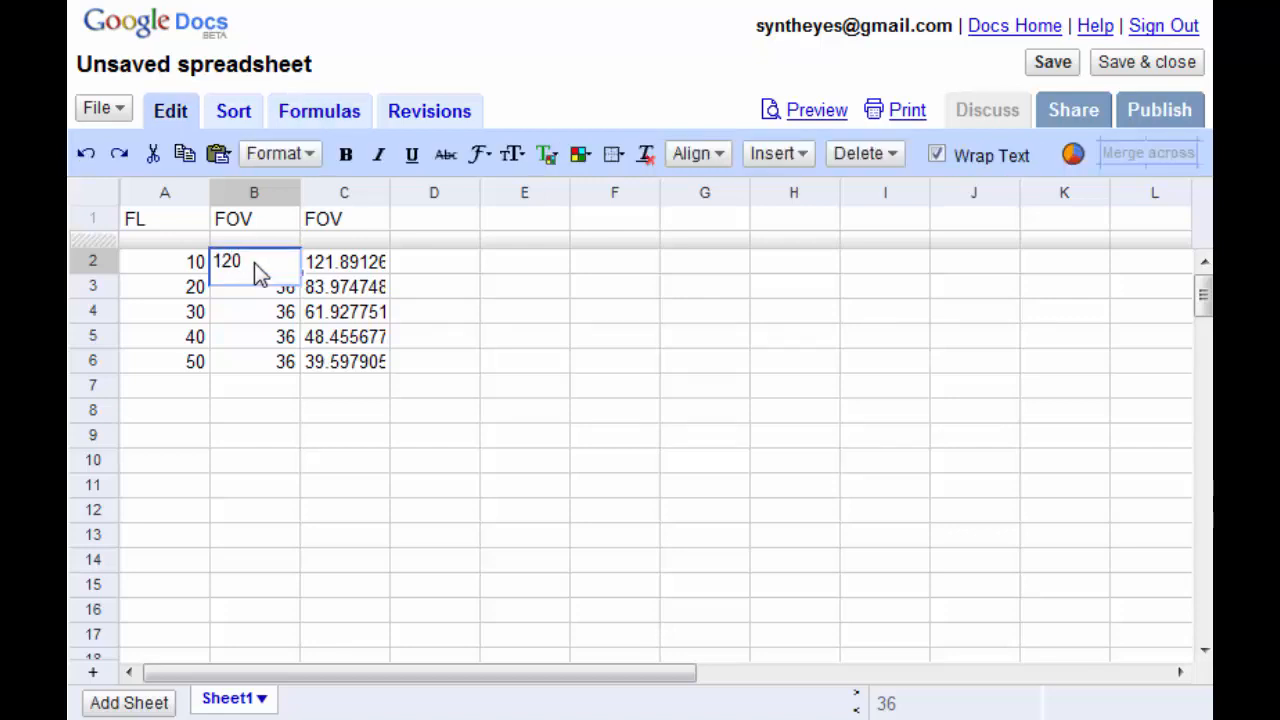
pyautogui.press('Return')
pyautogui.write('83')
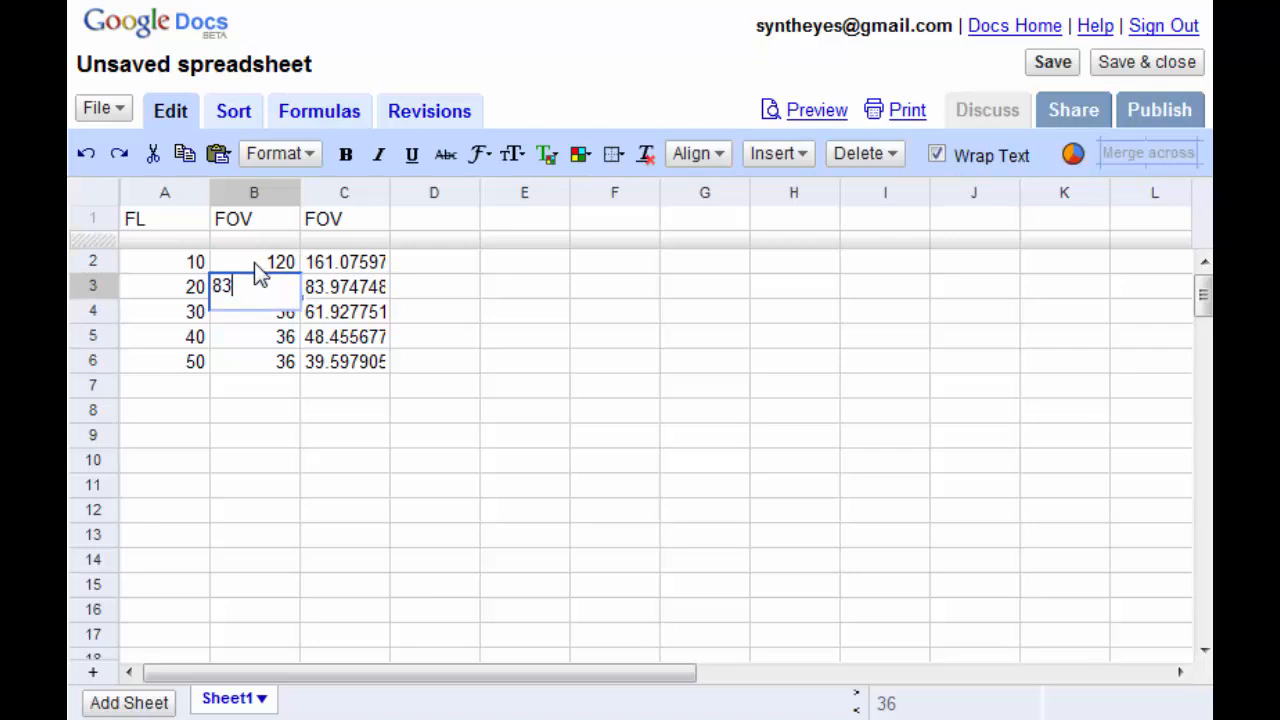
pyautogui.press('Return')
pyautogui.write('60')
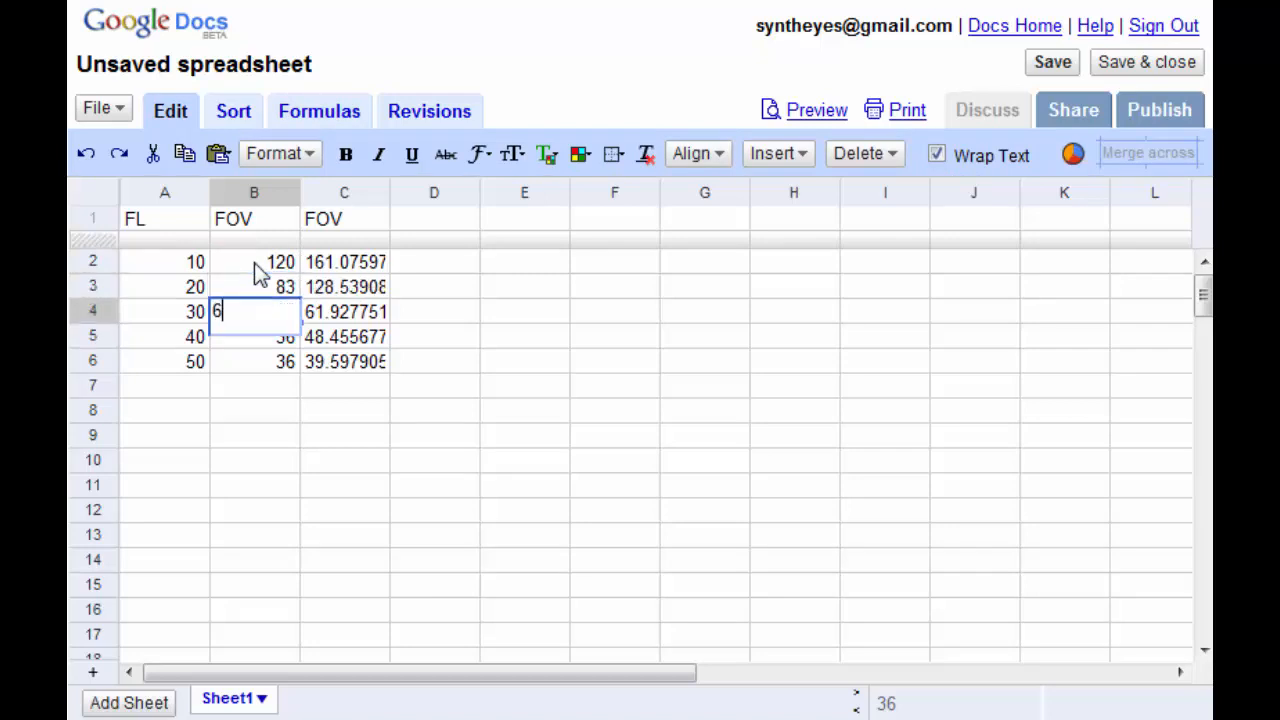
pyautogui.press('Return')
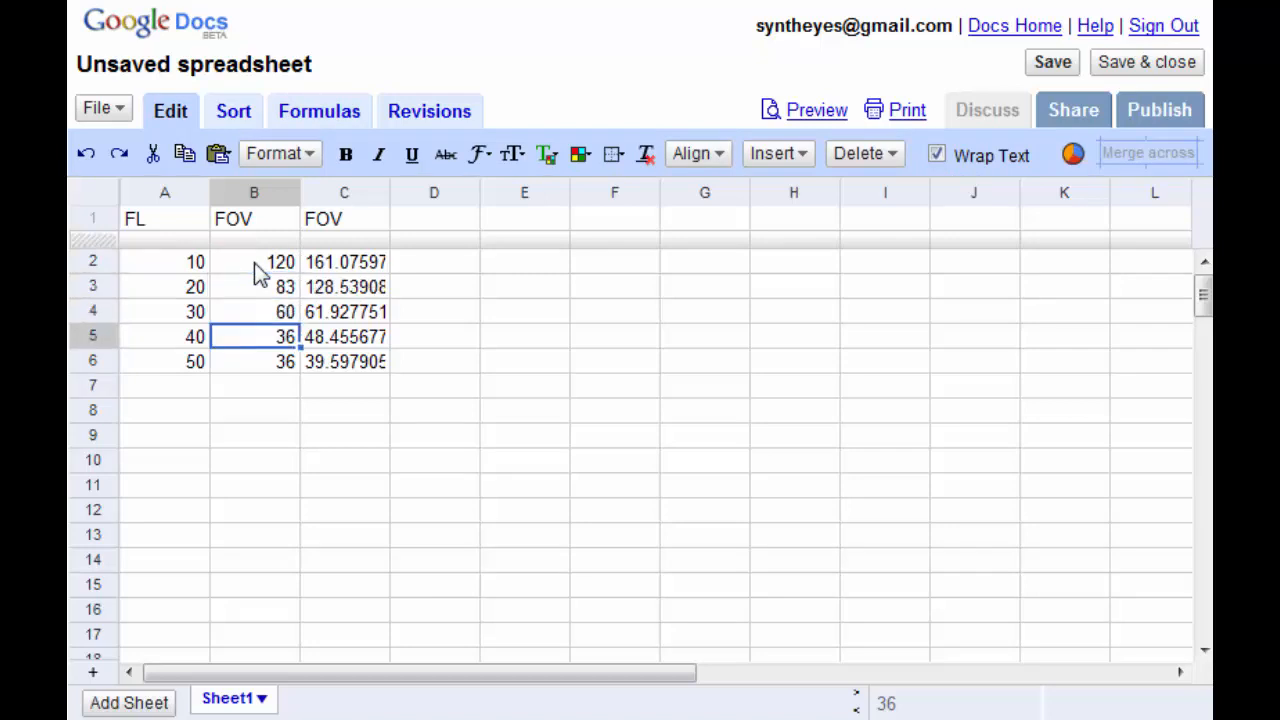
pyautogui.write('48')
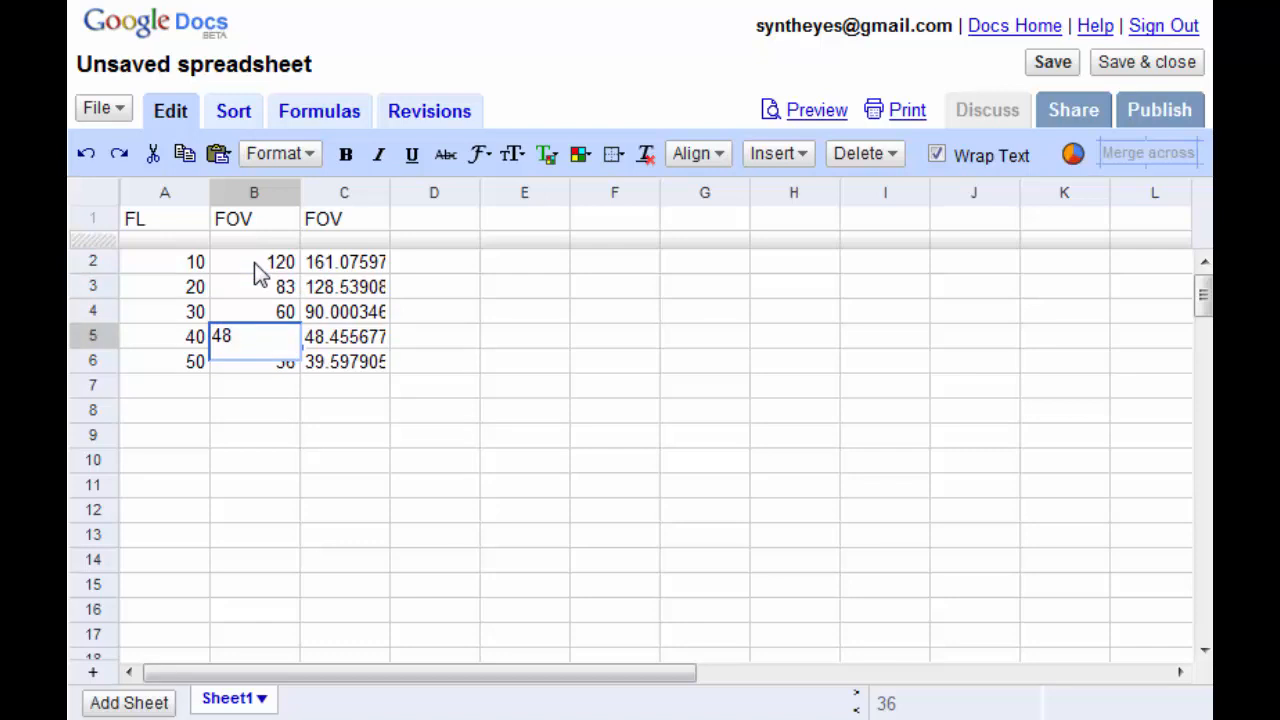
pyautogui.press('Return')
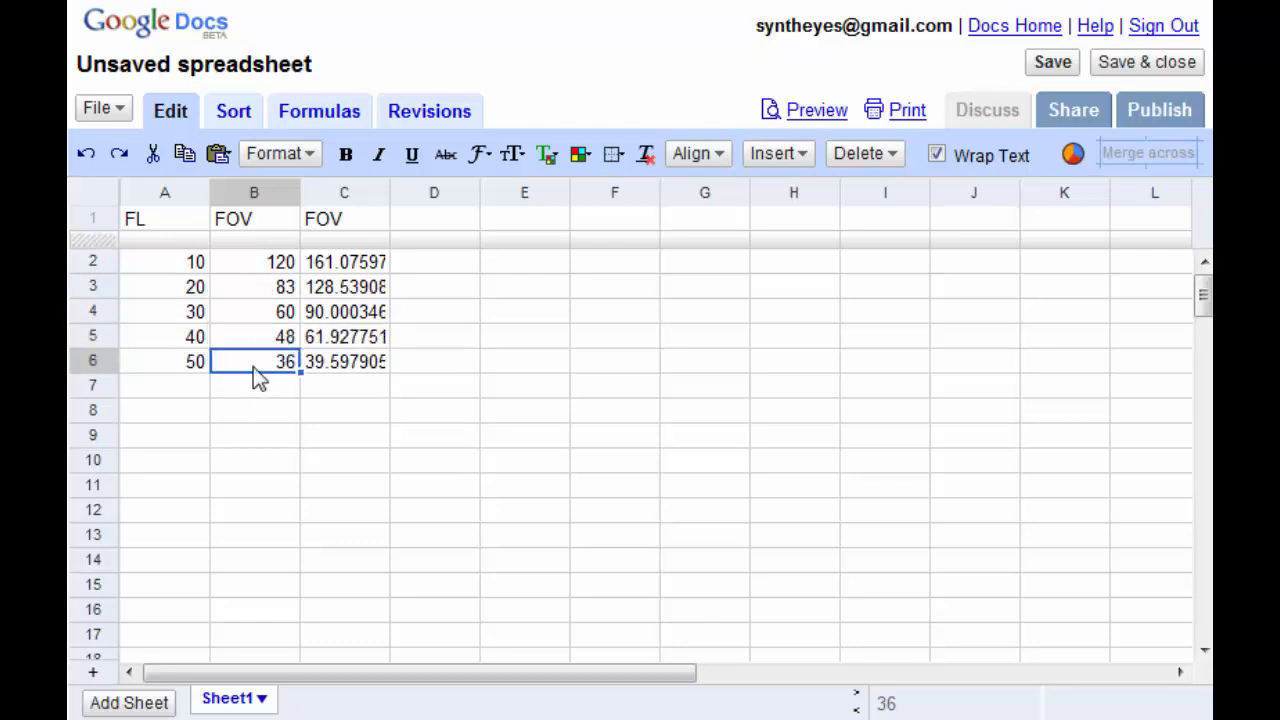
pyautogui.write('40')
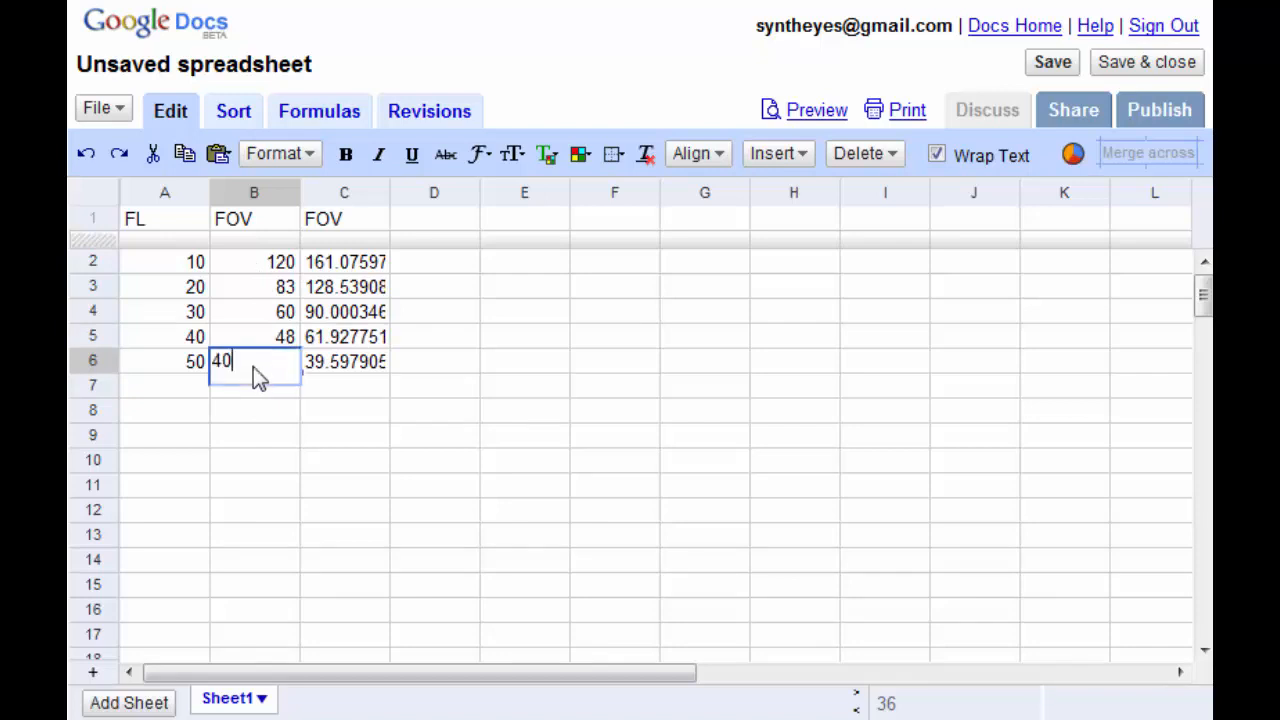
pyautogui.click(268, 318)
# Clear the calculated values in C2 through C6 and enter the formula =2*A2*tan(0.5*B2/57.296) in C2.
pyautogui.moveTo(344, 266); pyautogui.dragTo(348, 364)
pyautogui.press('Delete')
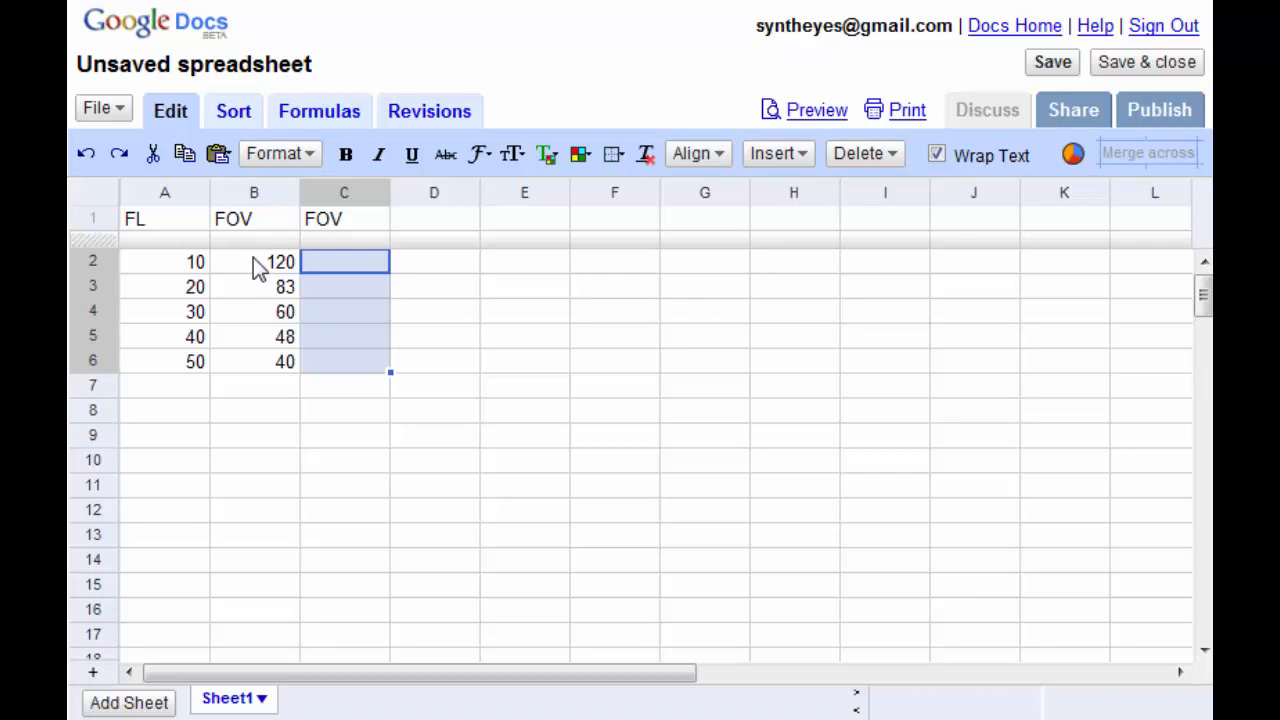
pyautogui.click(341, 272)
pyautogui.write('=')
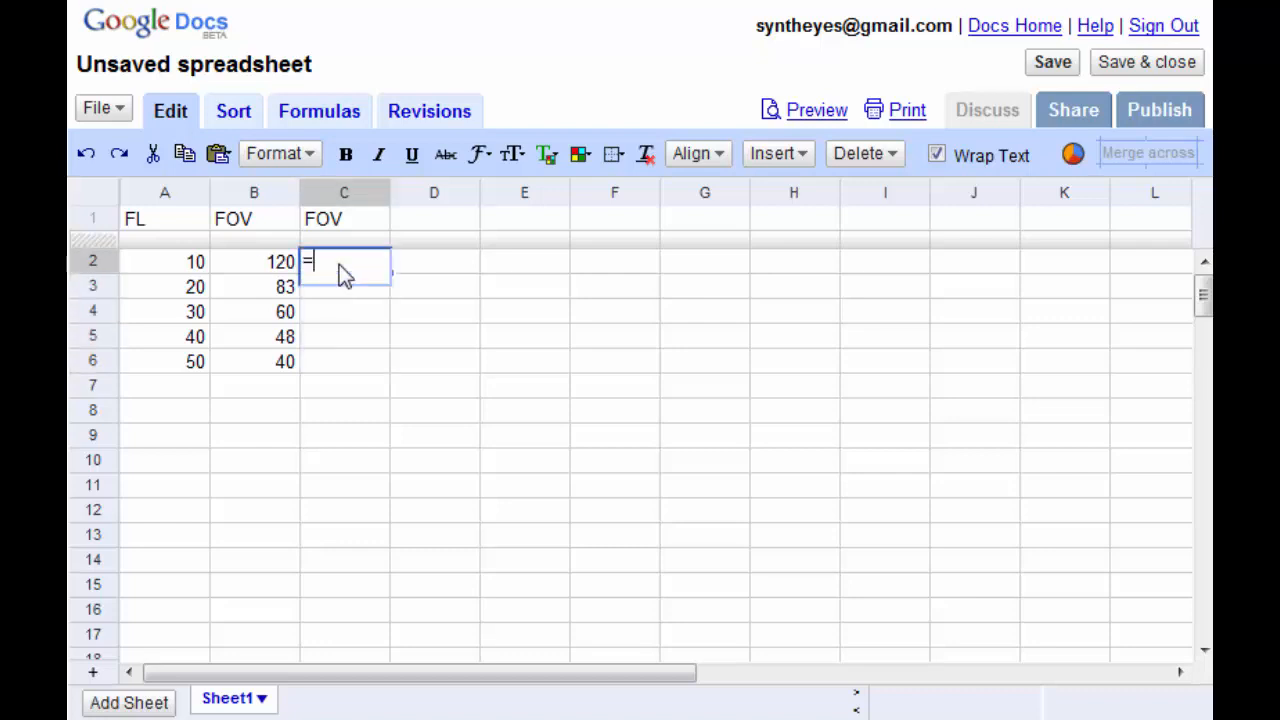
pyautogui.write('2*')
pyautogui.click(182, 271)
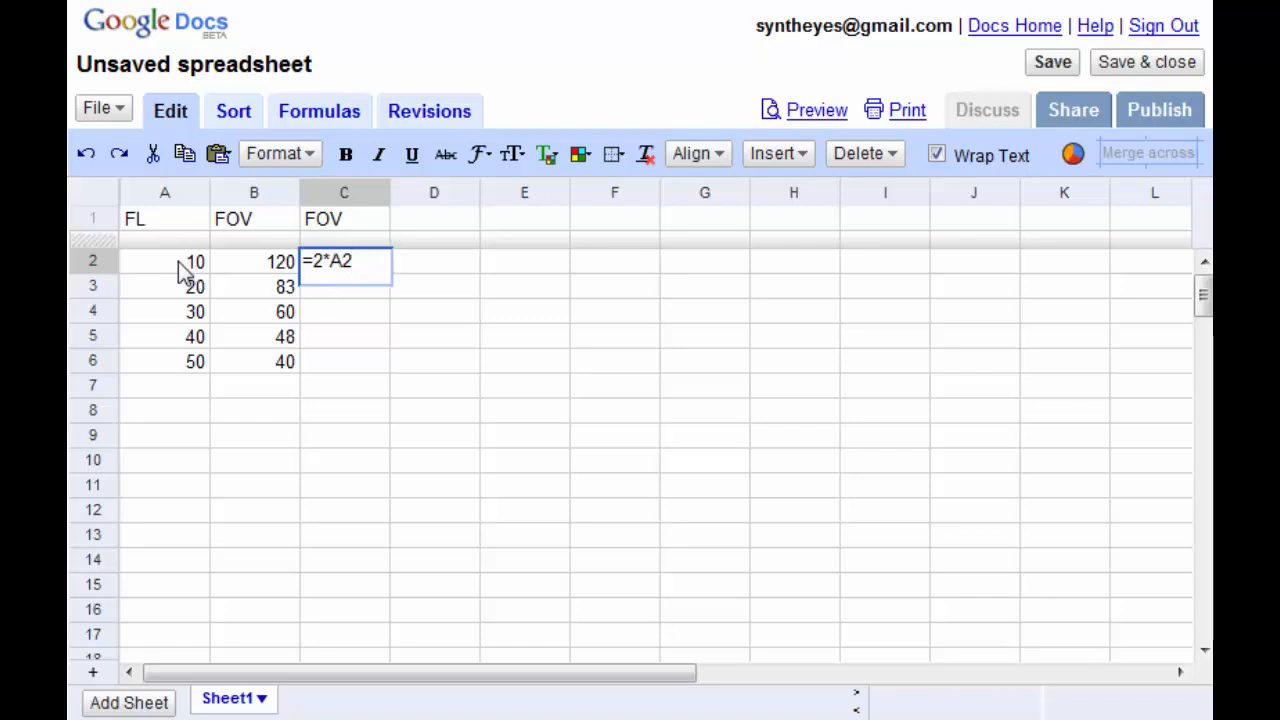
pyautogui.write('*tan(0.5*')
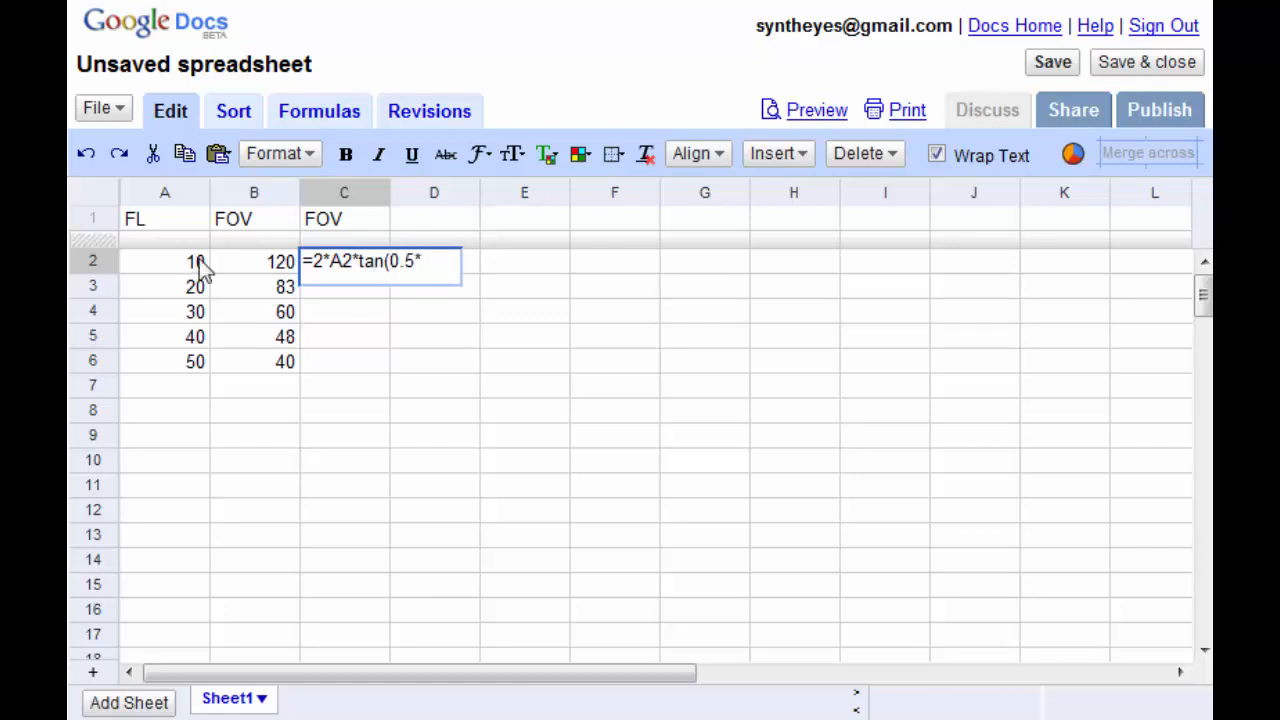
pyautogui.click(231, 266)
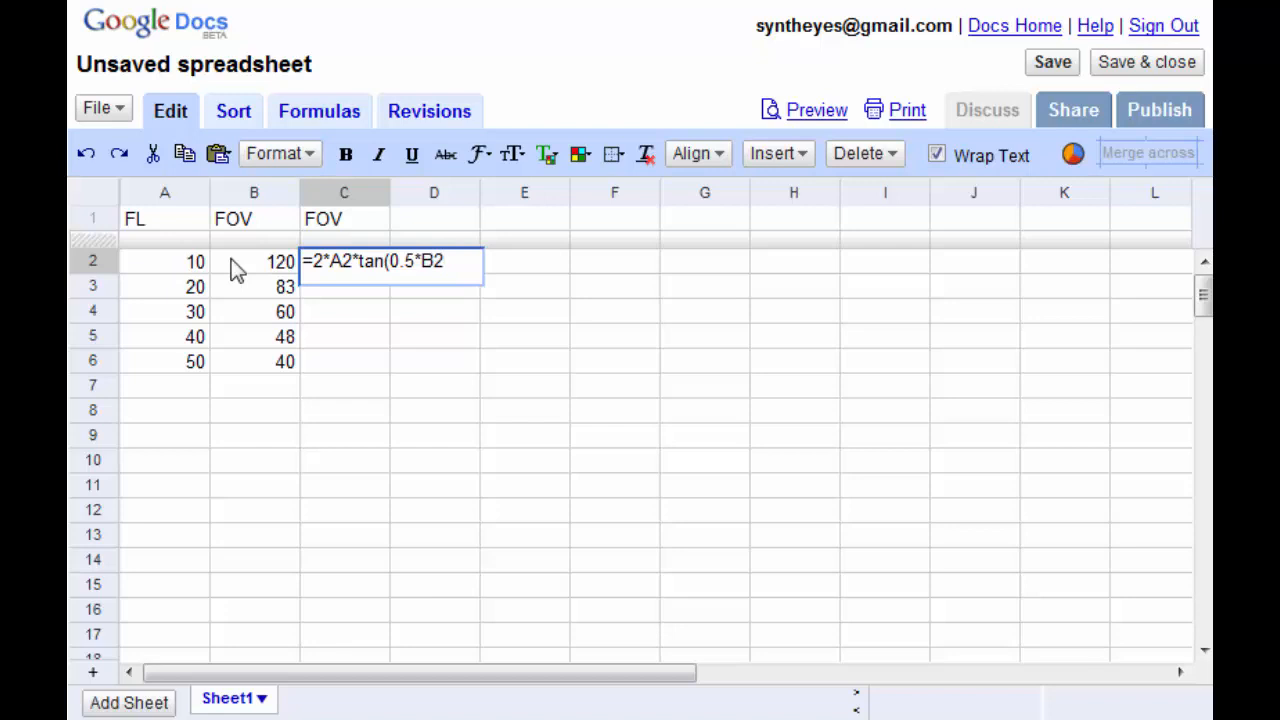
pyautogui.write('/57.')
pyautogui.write('2')
pyautogui.press('BackSpace')
pyautogui.write('.296)')
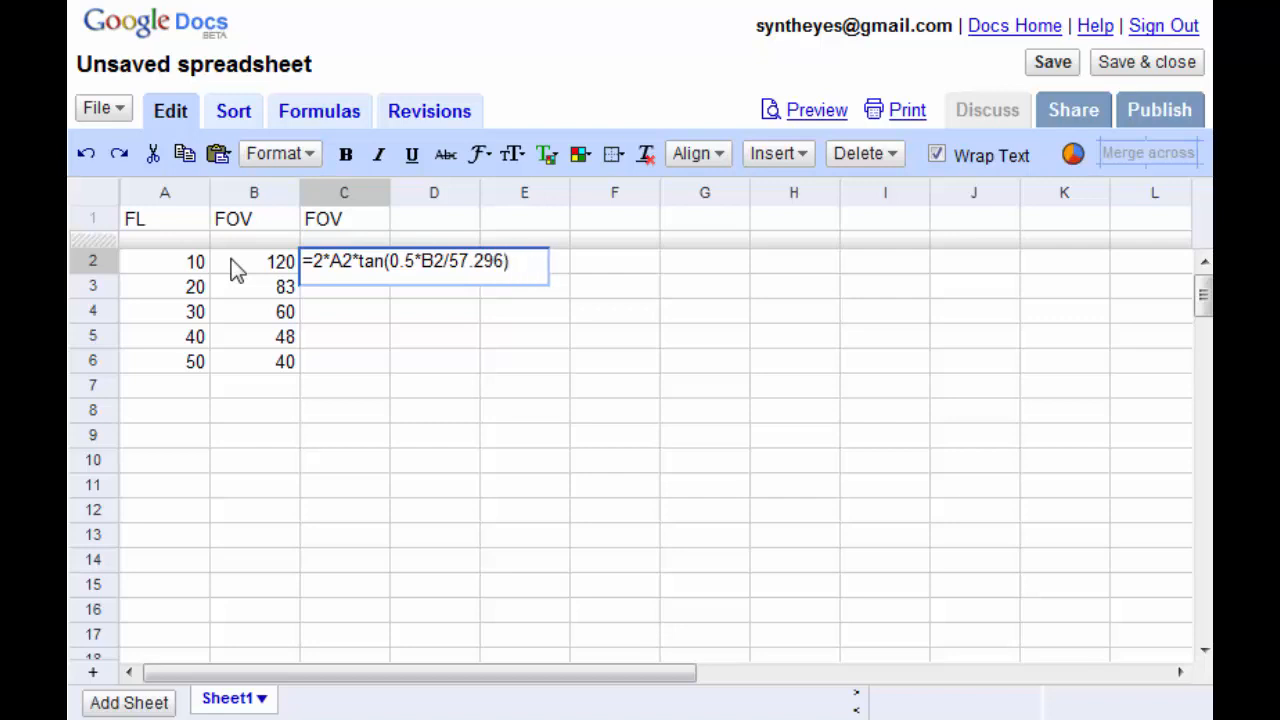
pyautogui.press('Return')
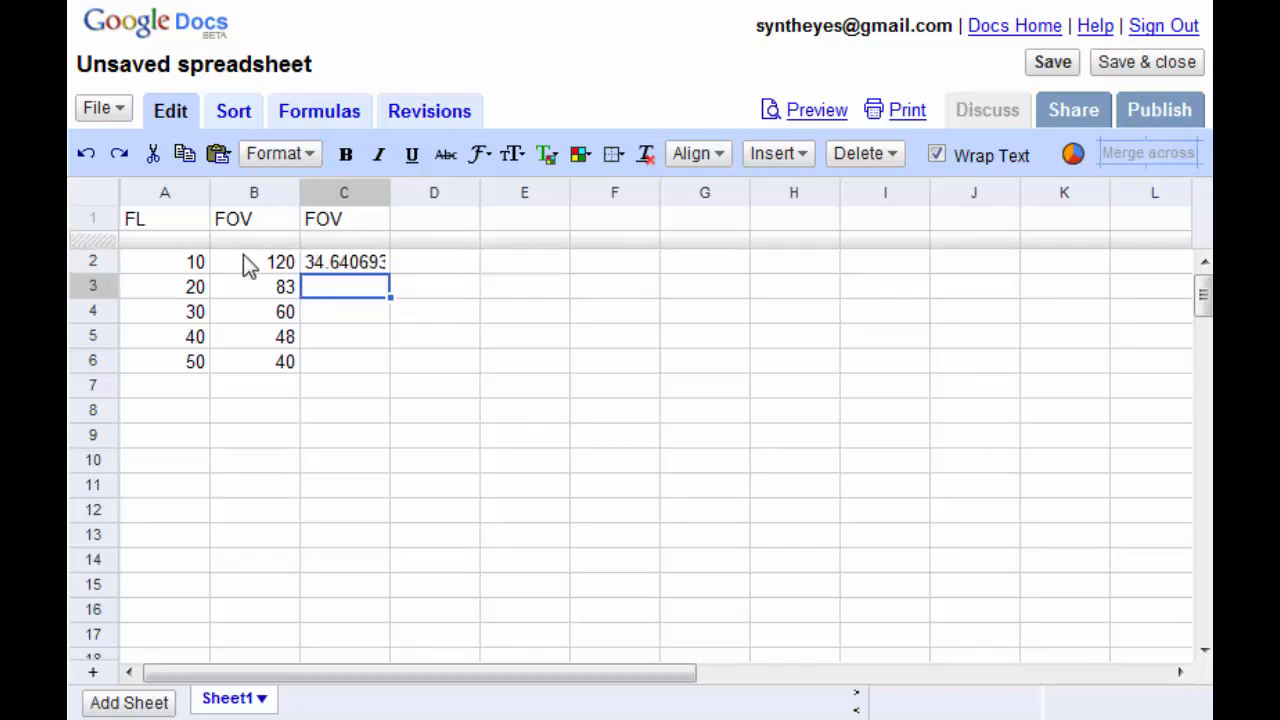
# Fill the plate width formula from C2 down to C6.
pyautogui.click(305, 113)
pyautogui.click(349, 268)
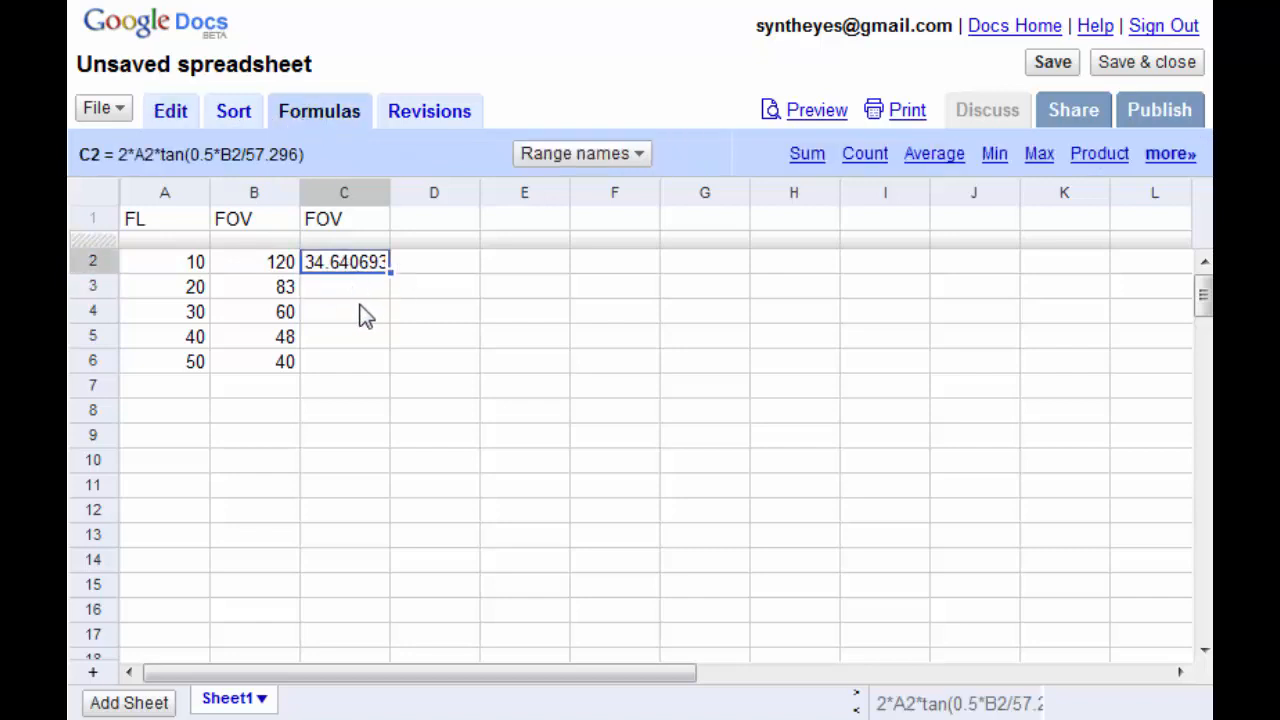
pyautogui.moveTo(390, 272); pyautogui.dragTo(385, 372)
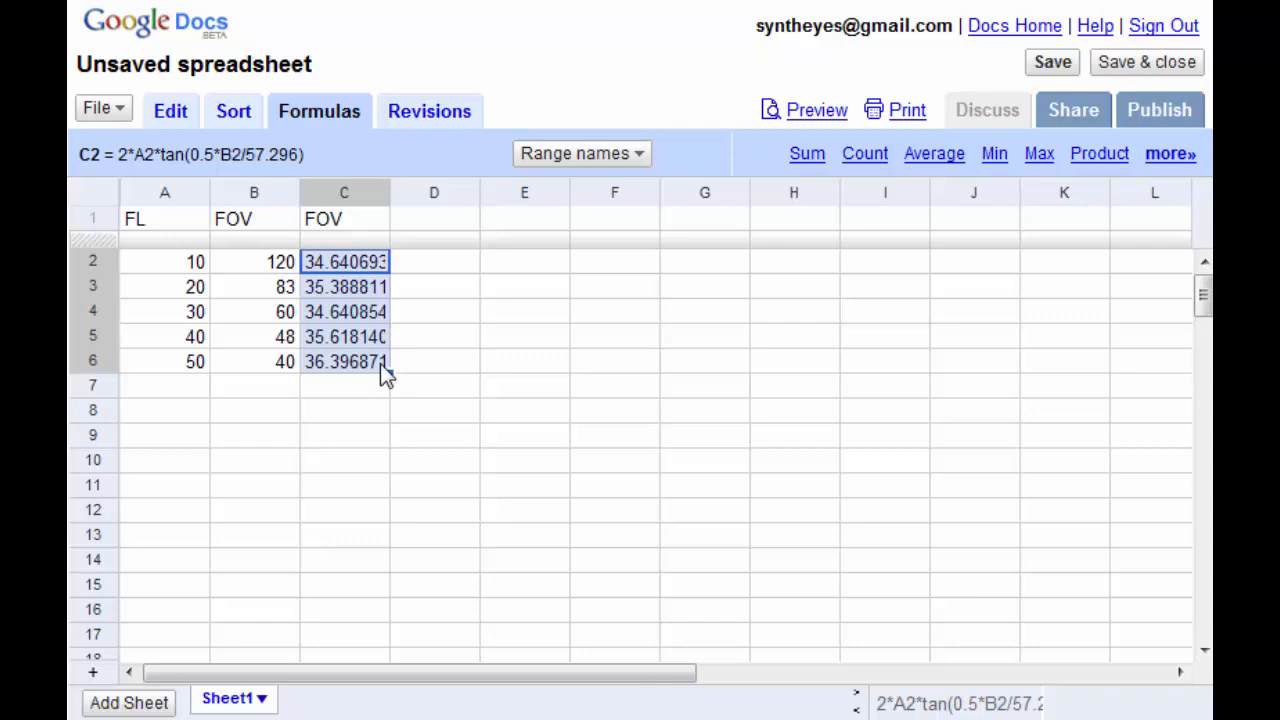
# Average the plate widths in C7 with =Average(C2:C6).
pyautogui.click(320, 398)
pyautogui.write('=')
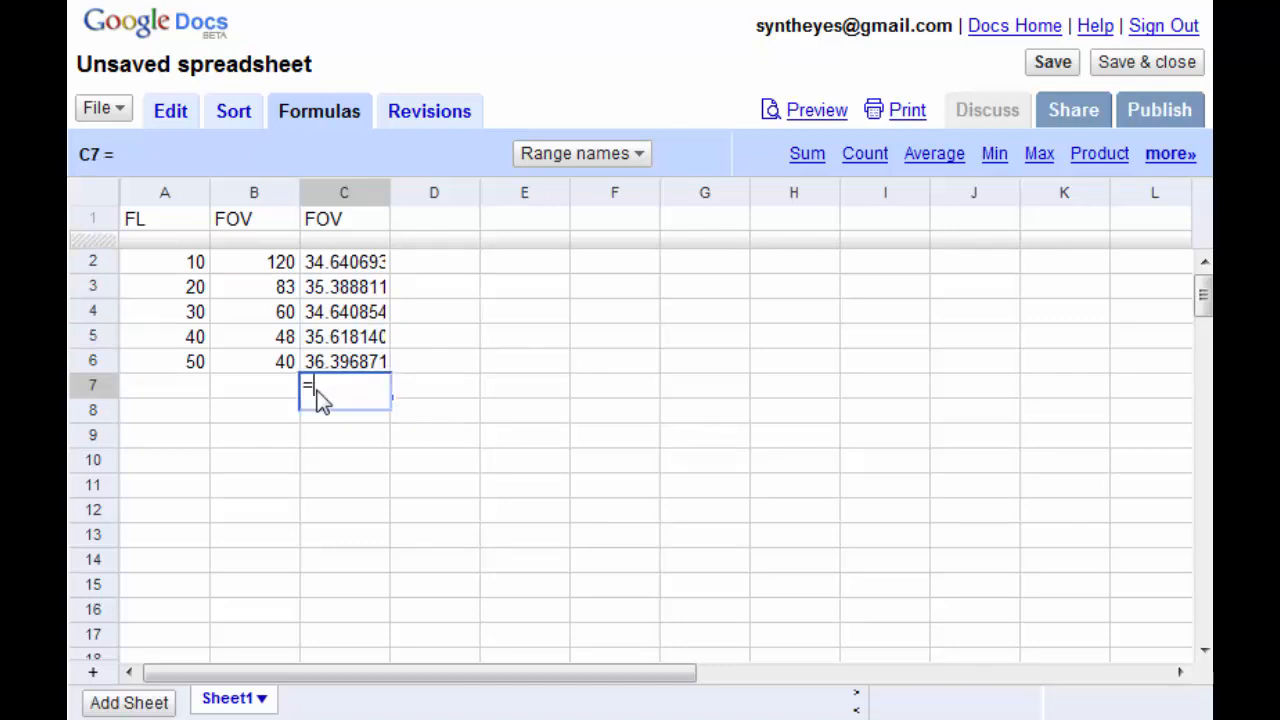
pyautogui.click(952, 160)
pyautogui.moveTo(347, 262); pyautogui.dragTo(339, 361)
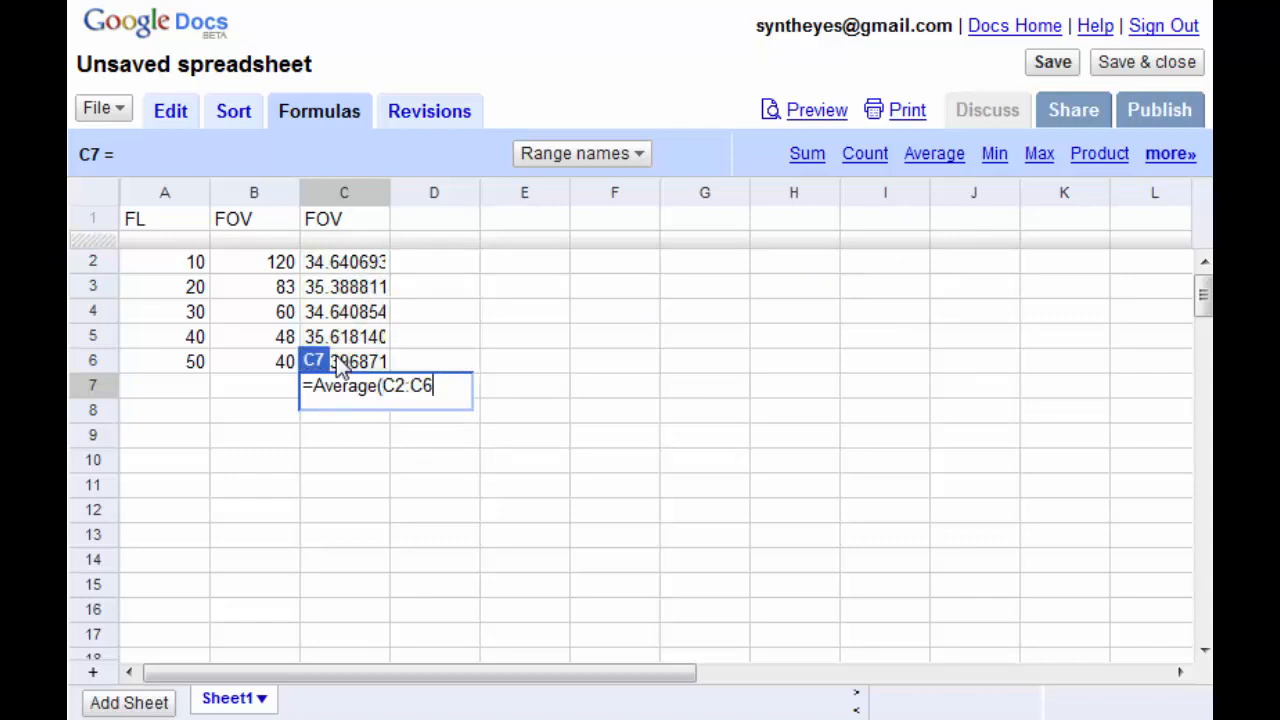
pyautogui.write(')')
pyautogui.press('Return')
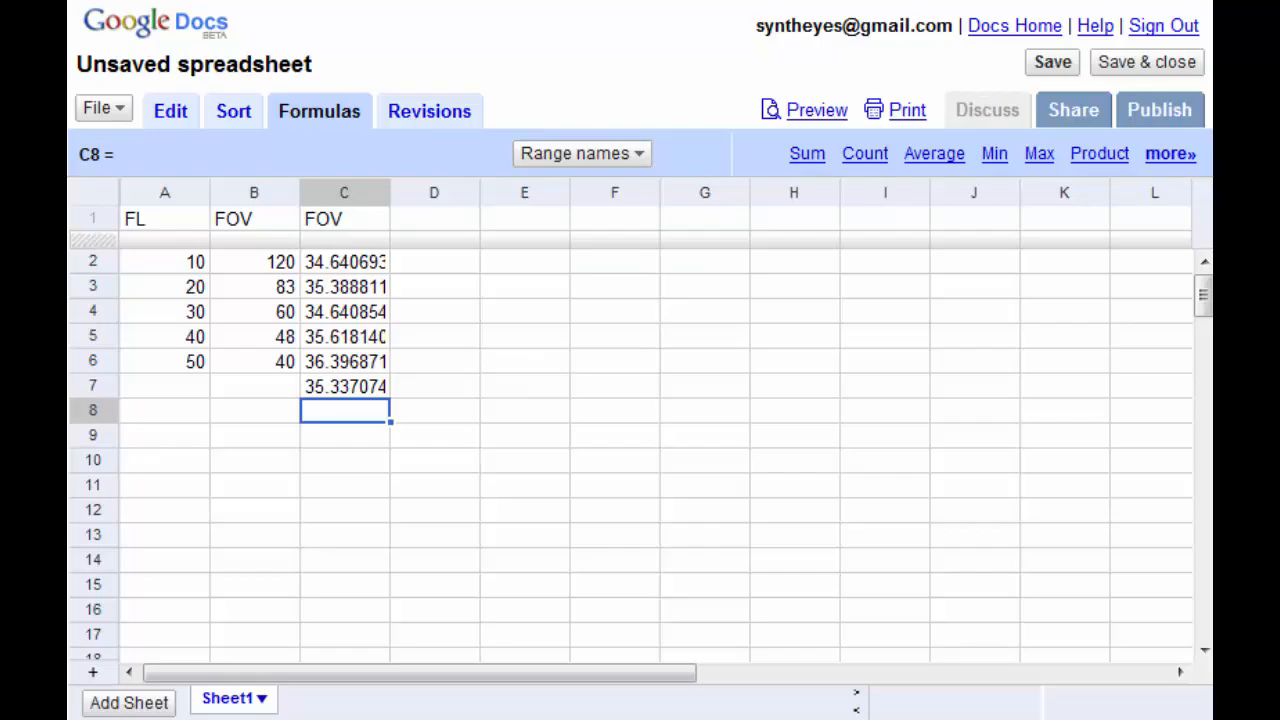
# Change the header in C1 to plate.
pyautogui.click(348, 220)
pyautogui.write('plate')
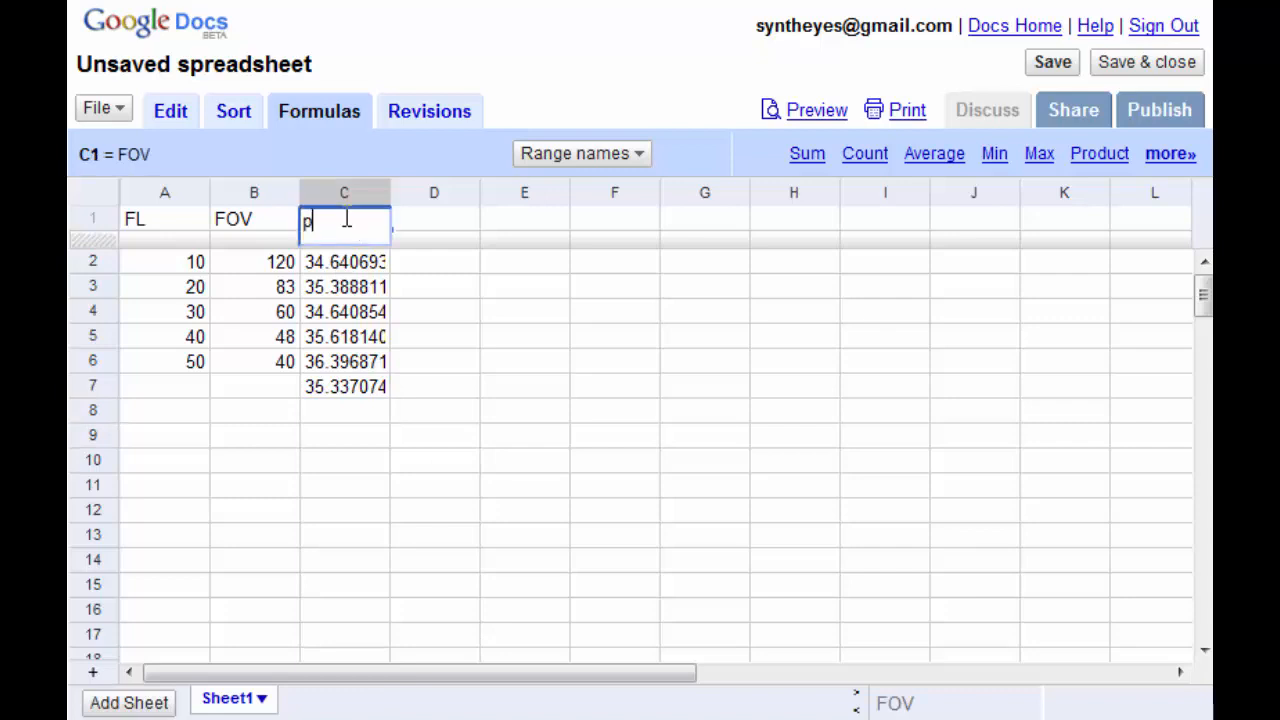